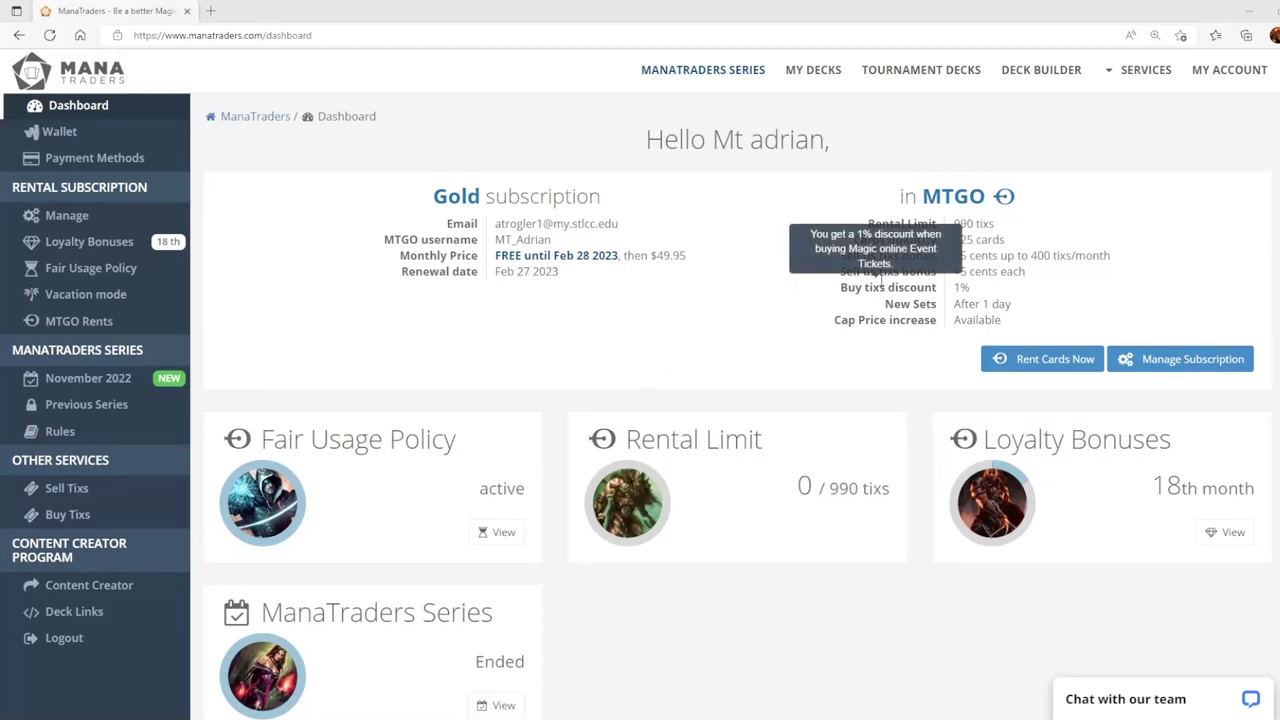
# Step: Open the deck builder and add one copy of Fatal Push to the custom deck
pyautogui.click(1044, 80)
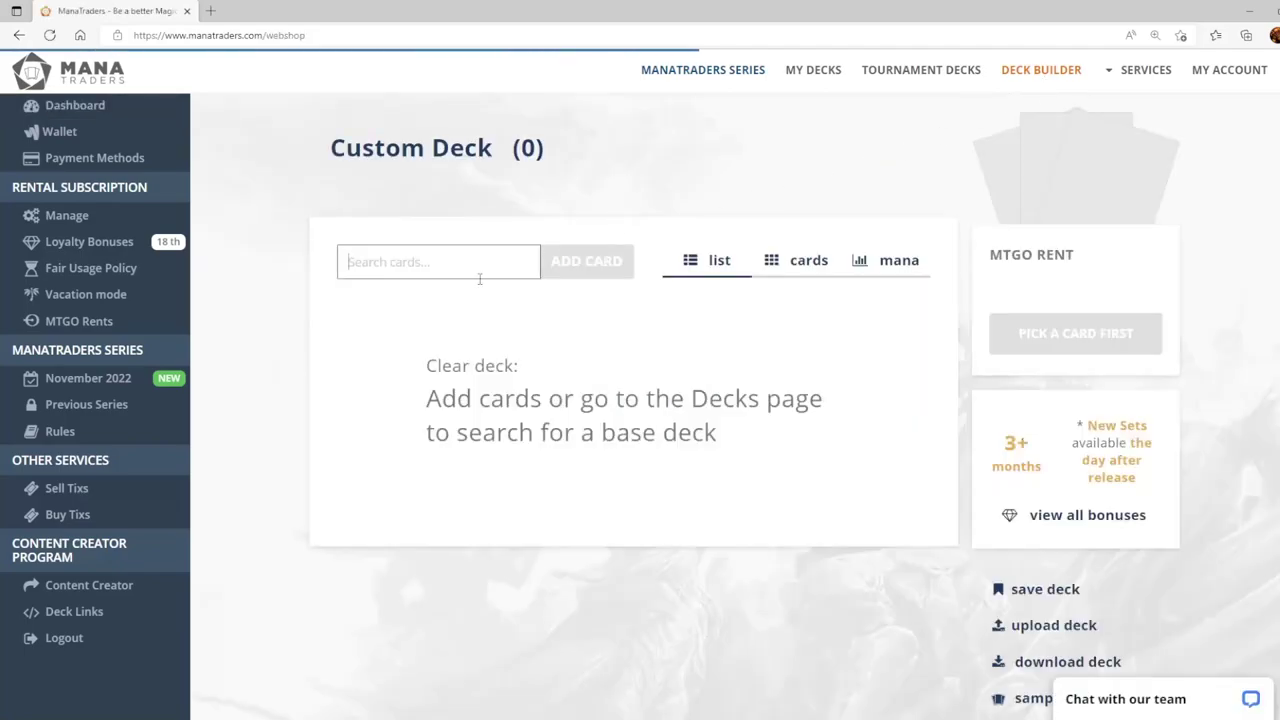
pyautogui.click(479, 277)
pyautogui.write('fatal push')
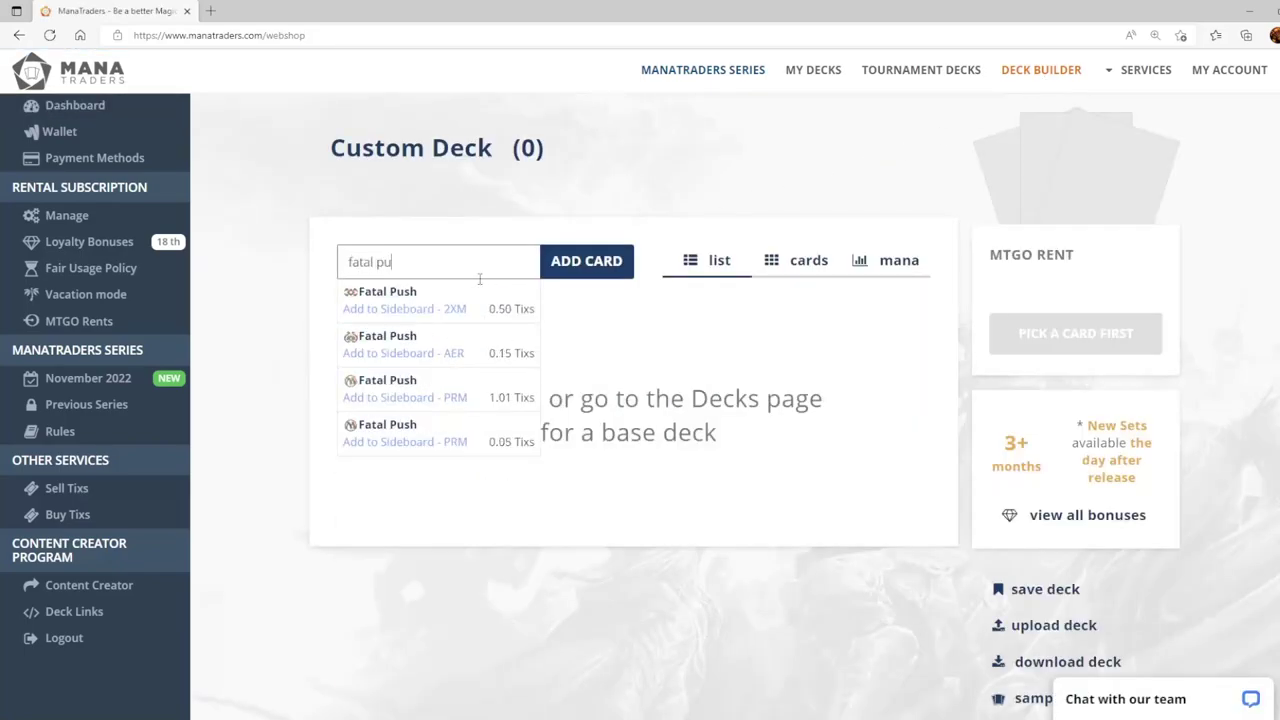
pyautogui.click(384, 292)
# Step: Add one Ancient Grudge to the custom deck's sideboard
pyautogui.click(407, 269)
pyautogui.write('ancient grud')
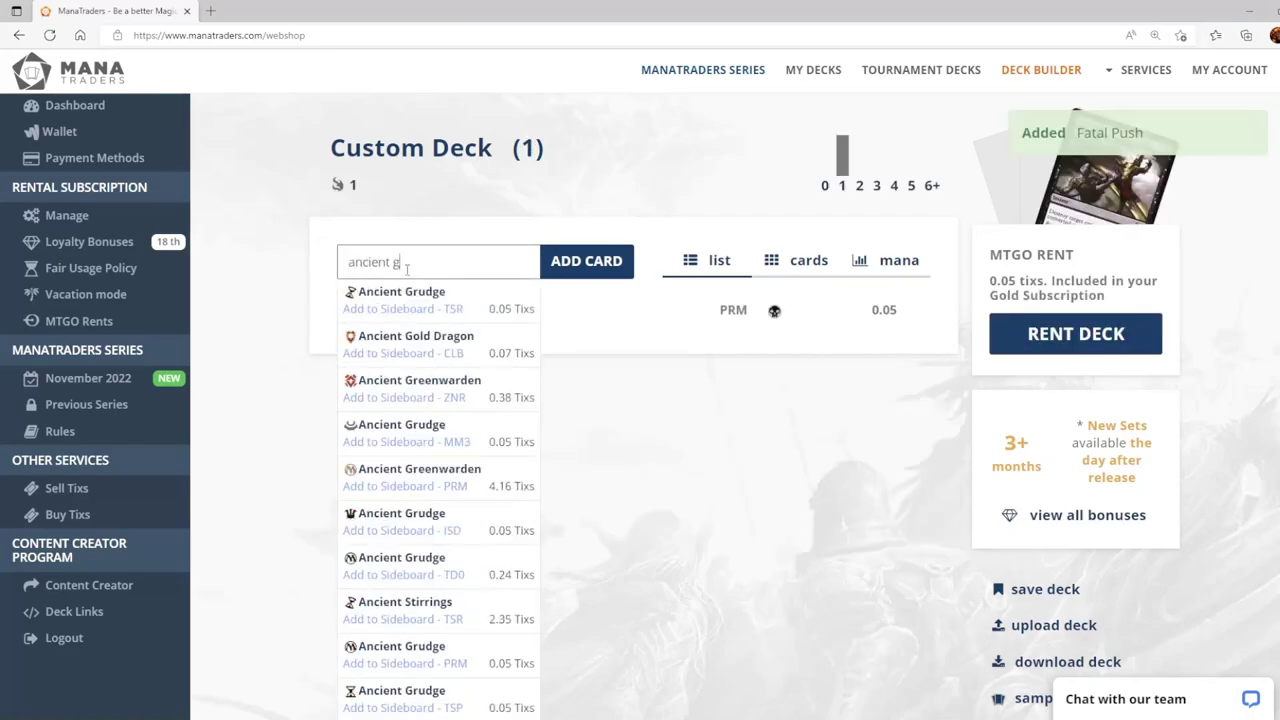
pyautogui.click(382, 318)
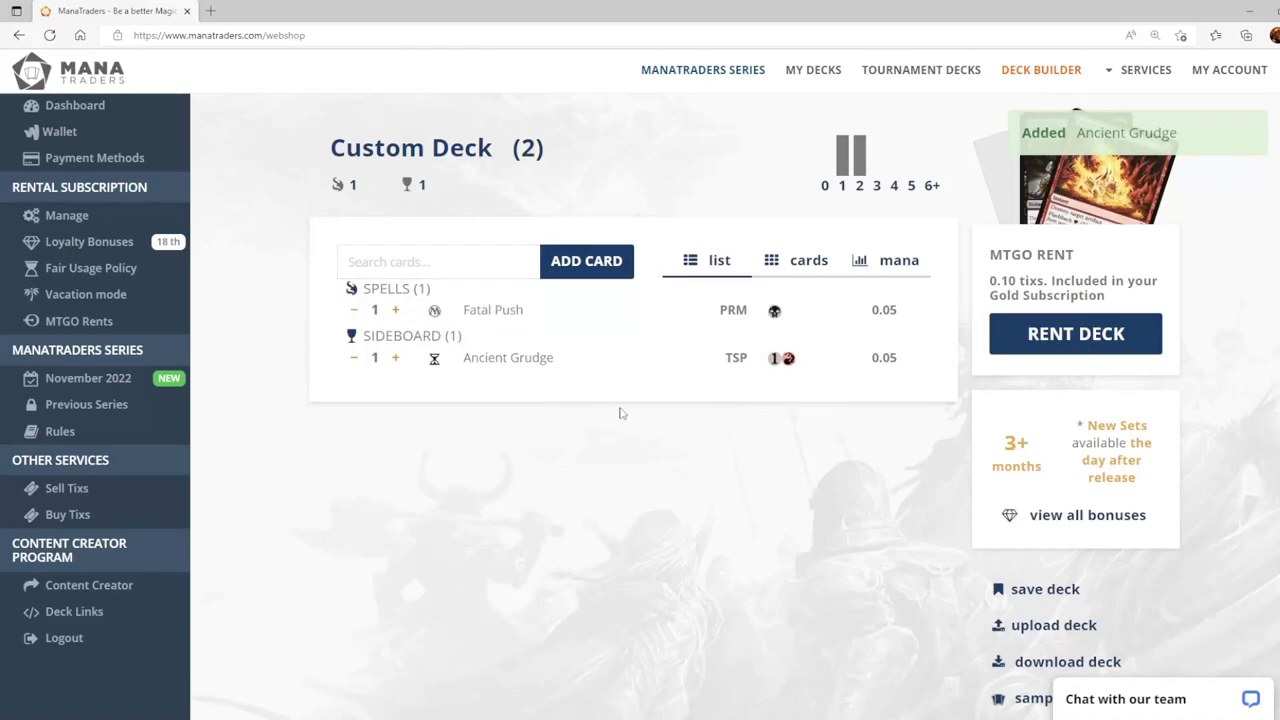
# Step: Import the deck file "Deck - Grixis Midrange (1)" from the Downloads folder into the deck builder
pyautogui.scroll(-1, 701, 489)
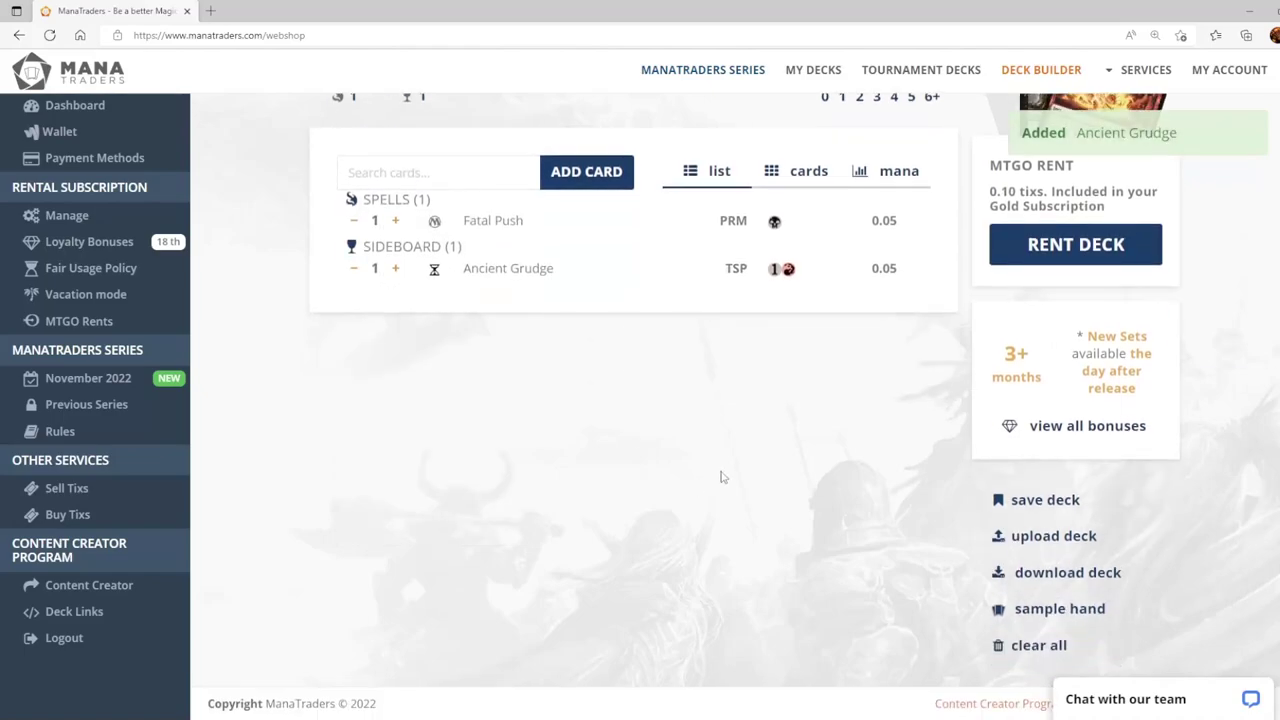
pyautogui.click(1022, 540)
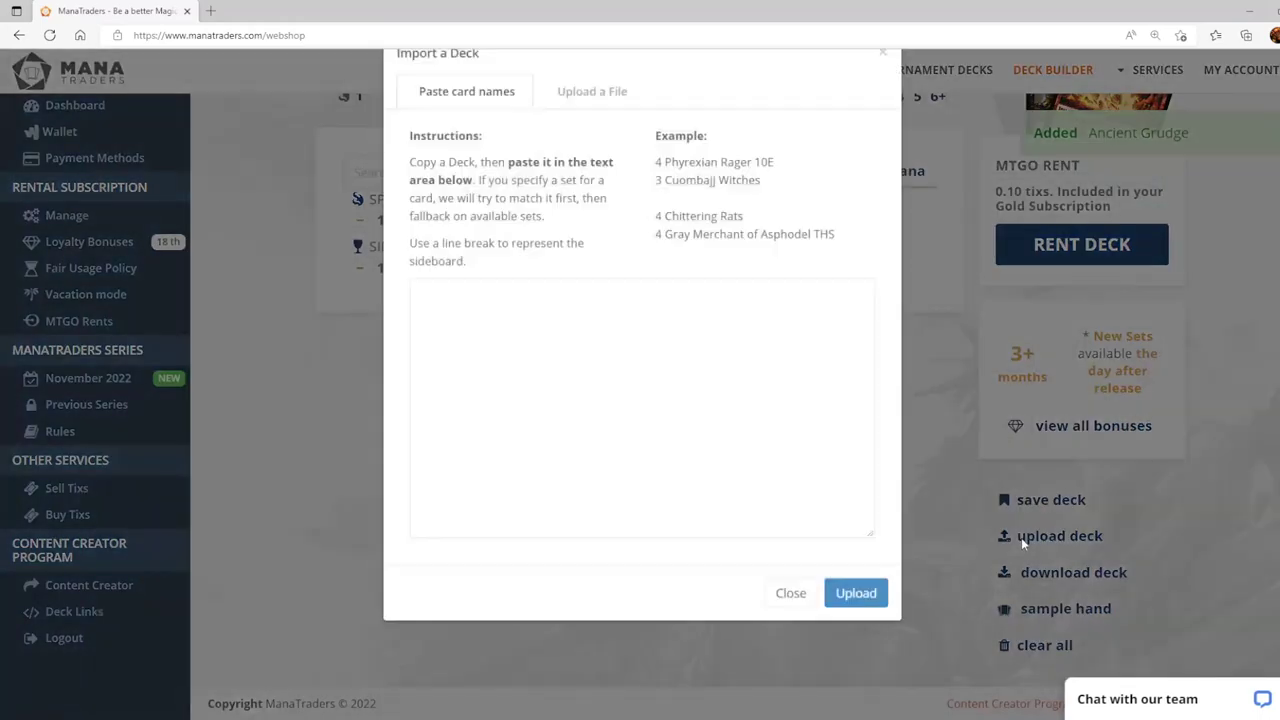
pyautogui.click(605, 148)
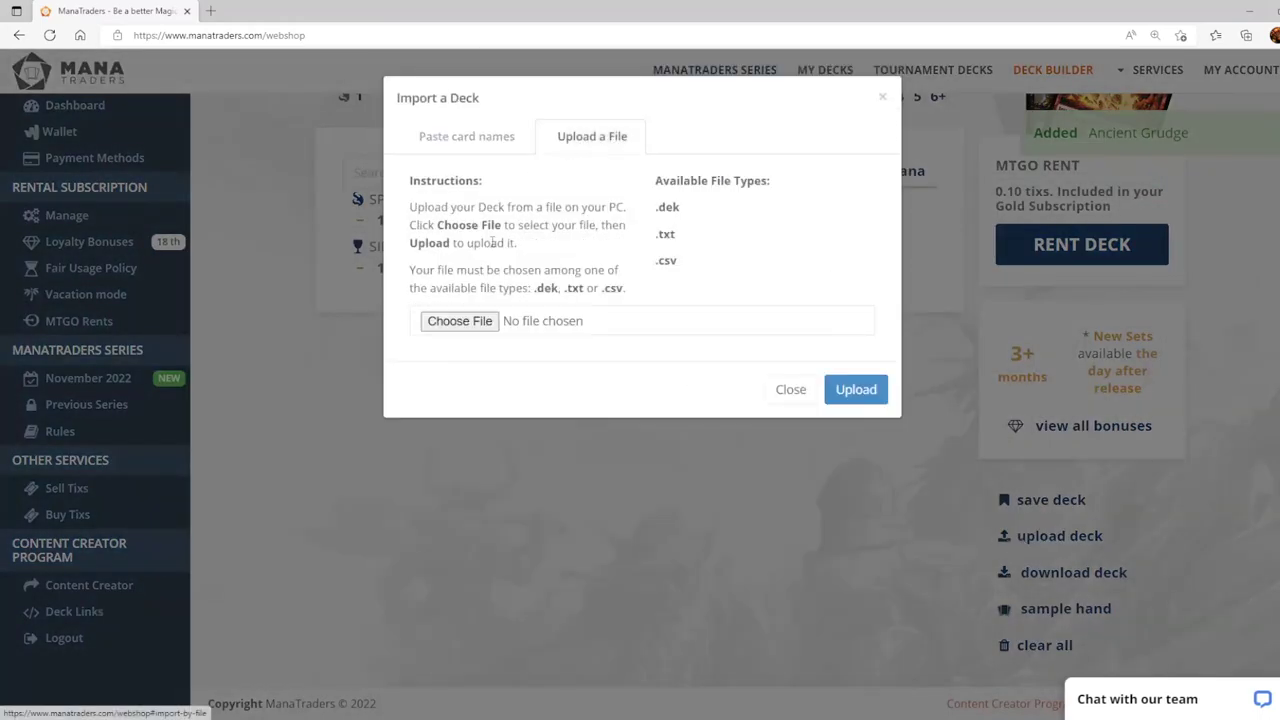
pyautogui.click(459, 321)
pyautogui.doubleClick(175, 140)
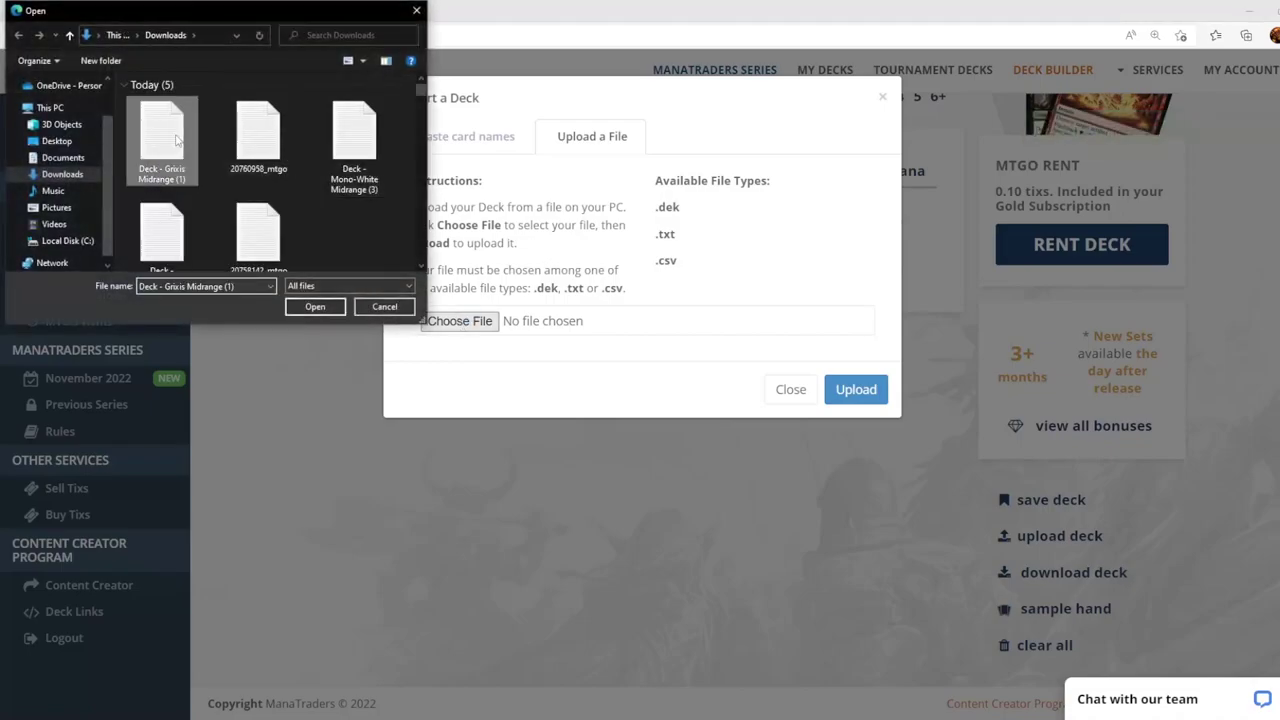
pyautogui.click(847, 385)
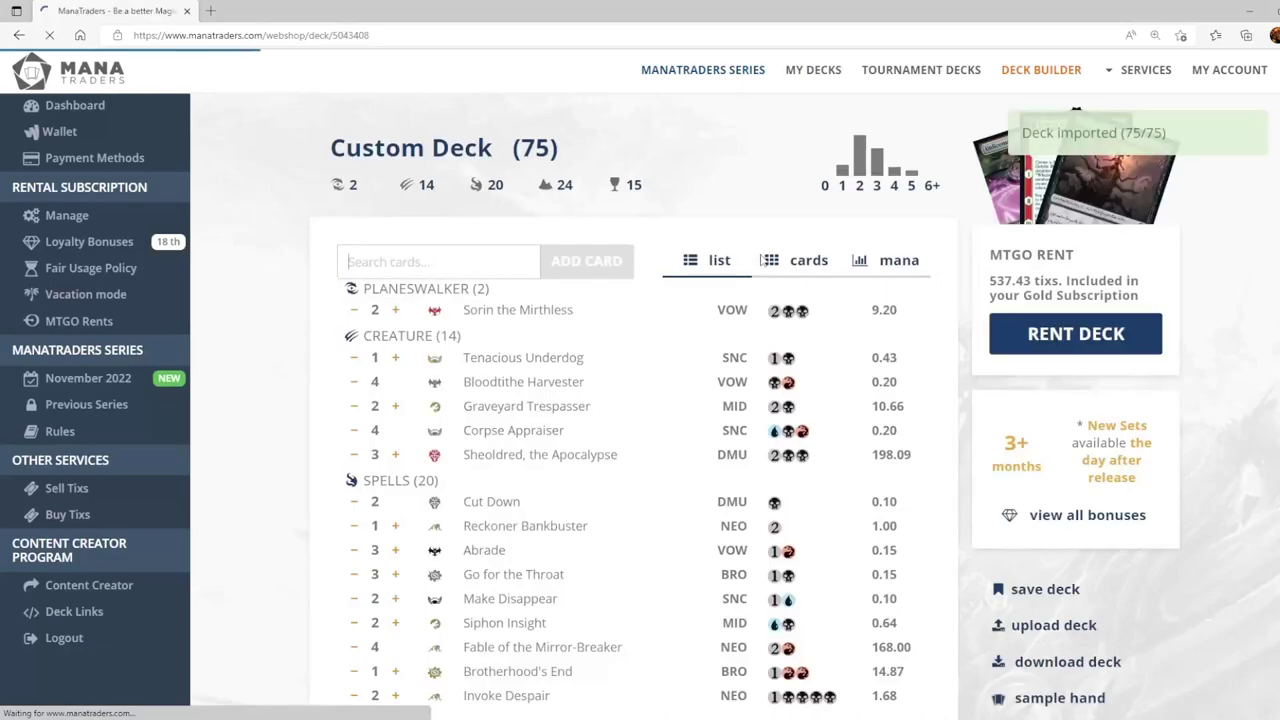
# Step: Look through the imported deck list and download the deck as a text (.txt) file
pyautogui.scroll(-3, 760, 344)
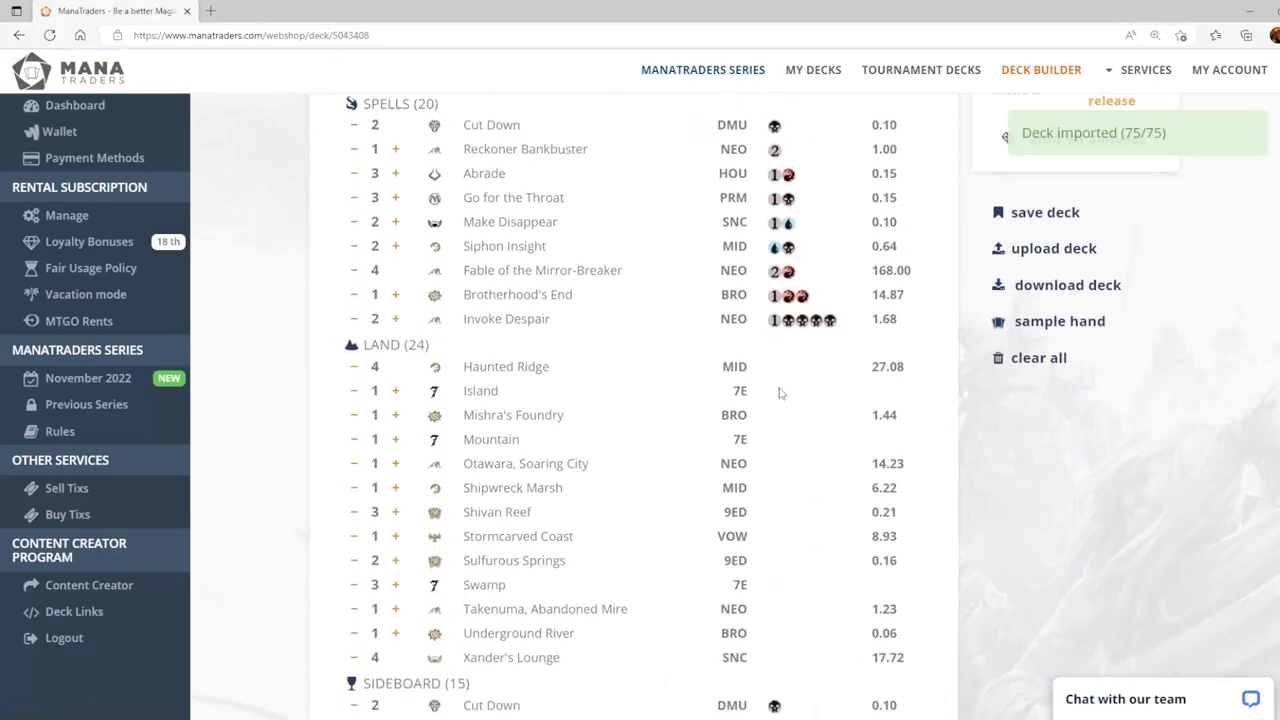
pyautogui.scroll(3, 777, 389)
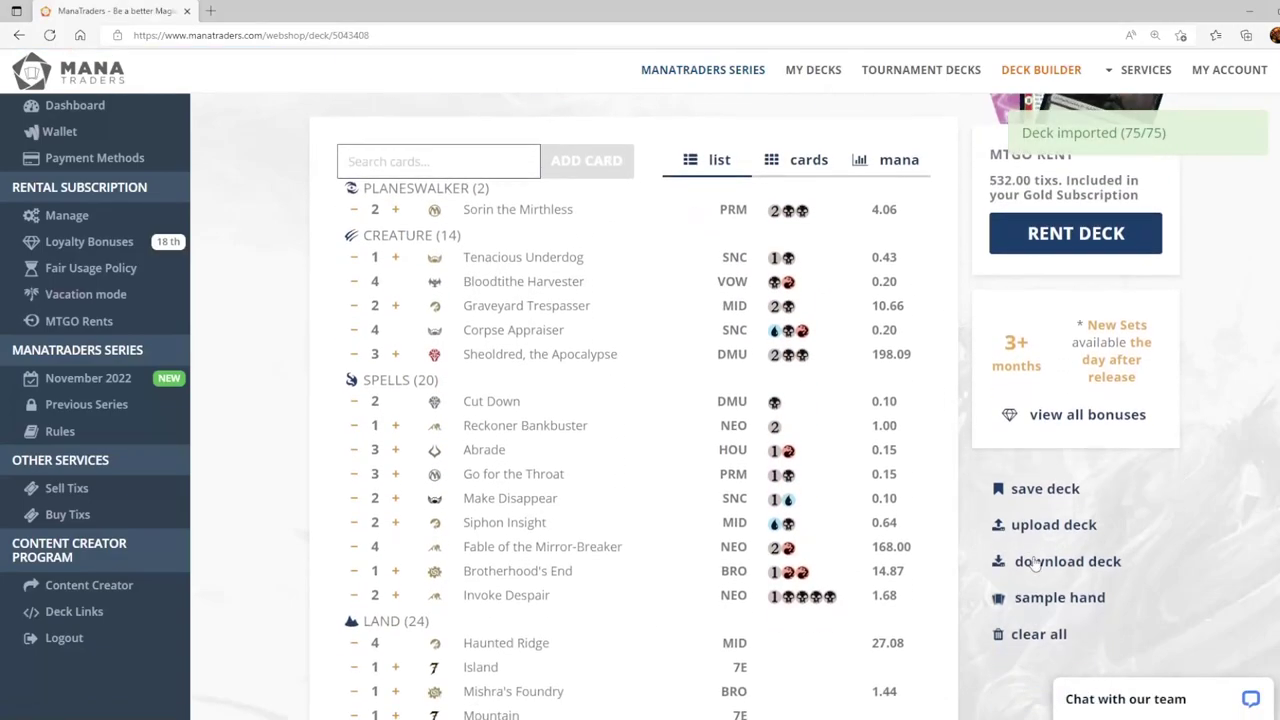
pyautogui.click(1040, 561)
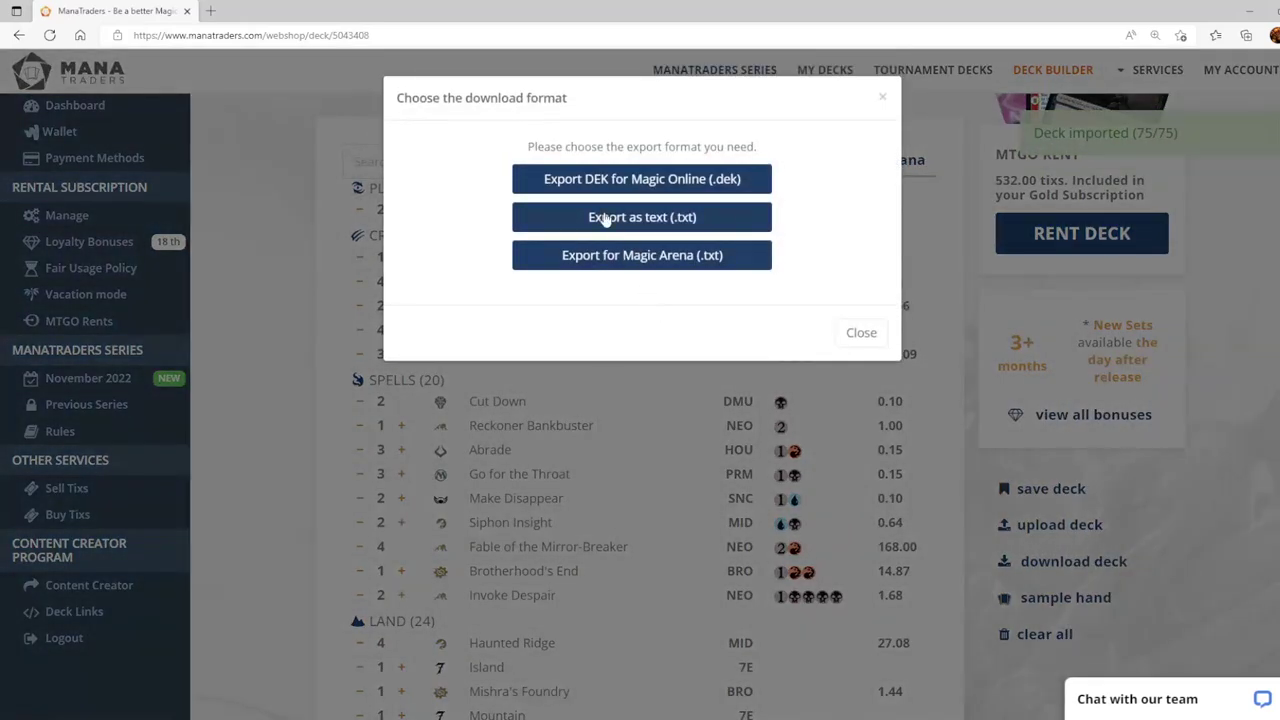
pyautogui.click(604, 219)
# Step: Rent the imported deck with 0 extra event tickets
pyautogui.scroll(1, 640, 248)
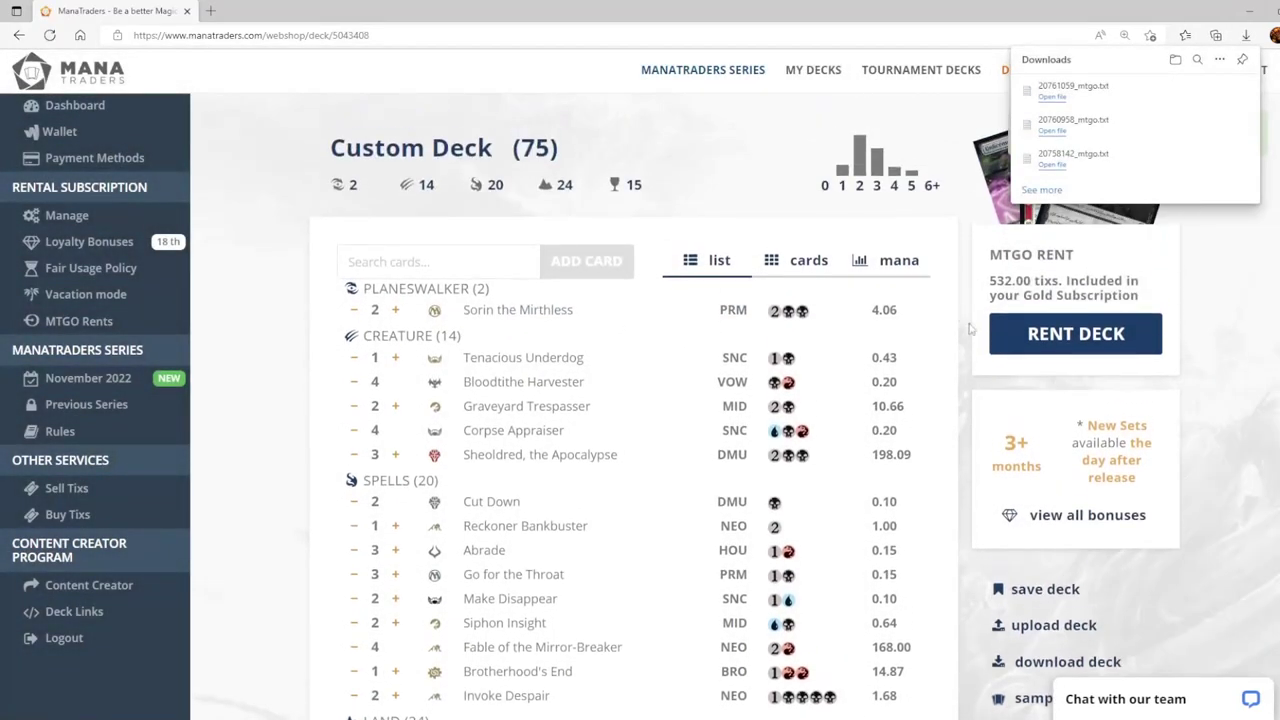
pyautogui.click(1057, 334)
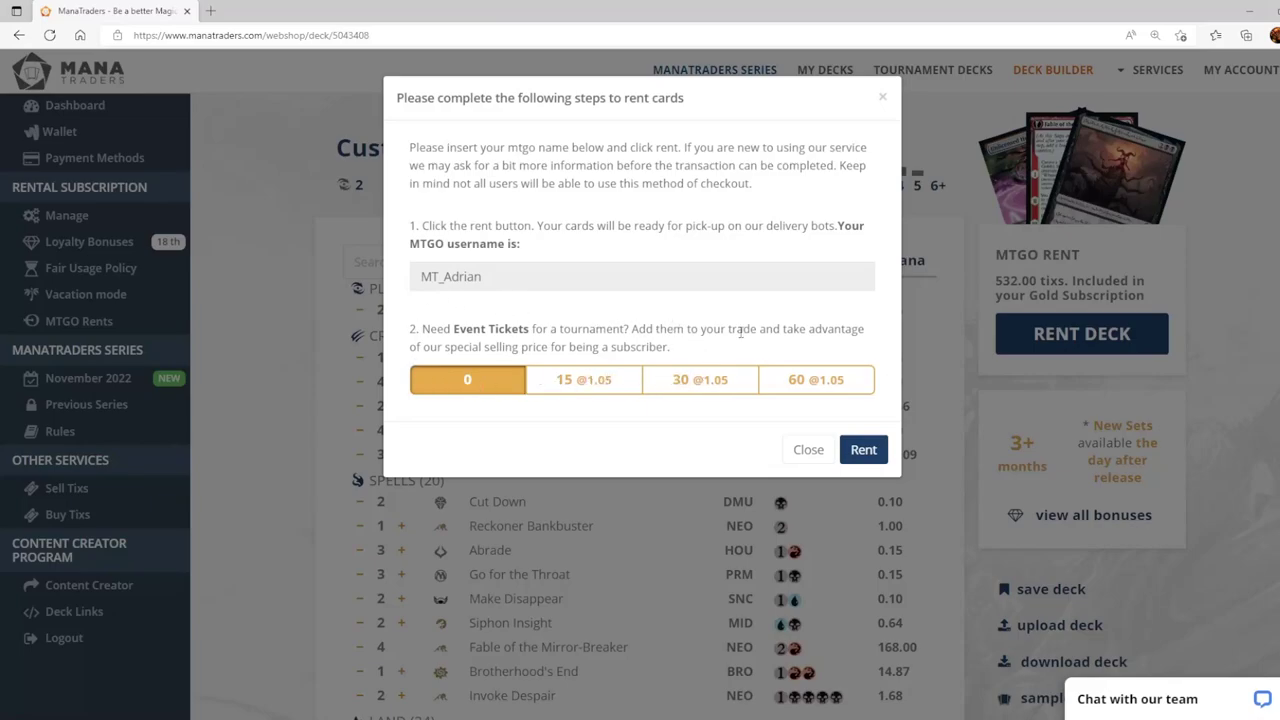
pyautogui.click(871, 447)
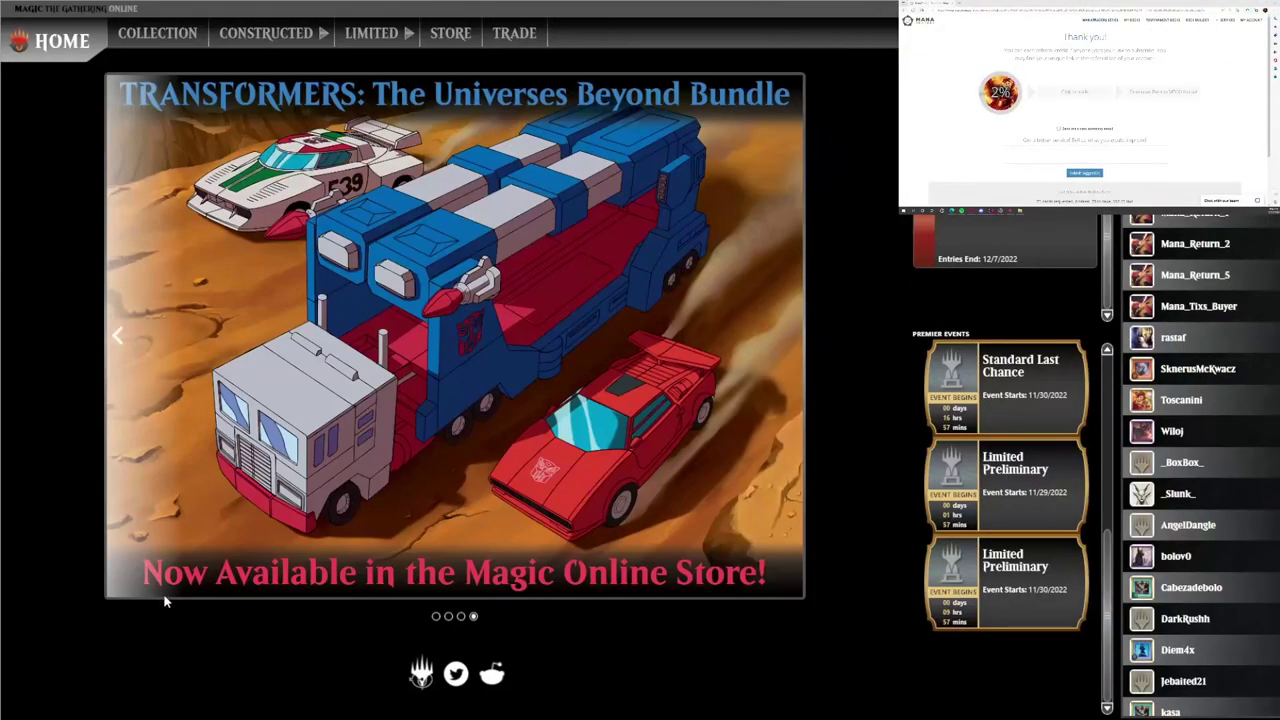
# Step: Switch to Magic Online and import the downloaded file 20761059_mtgo into the collection as a new Standard deck
pyautogui.click(145, 40)
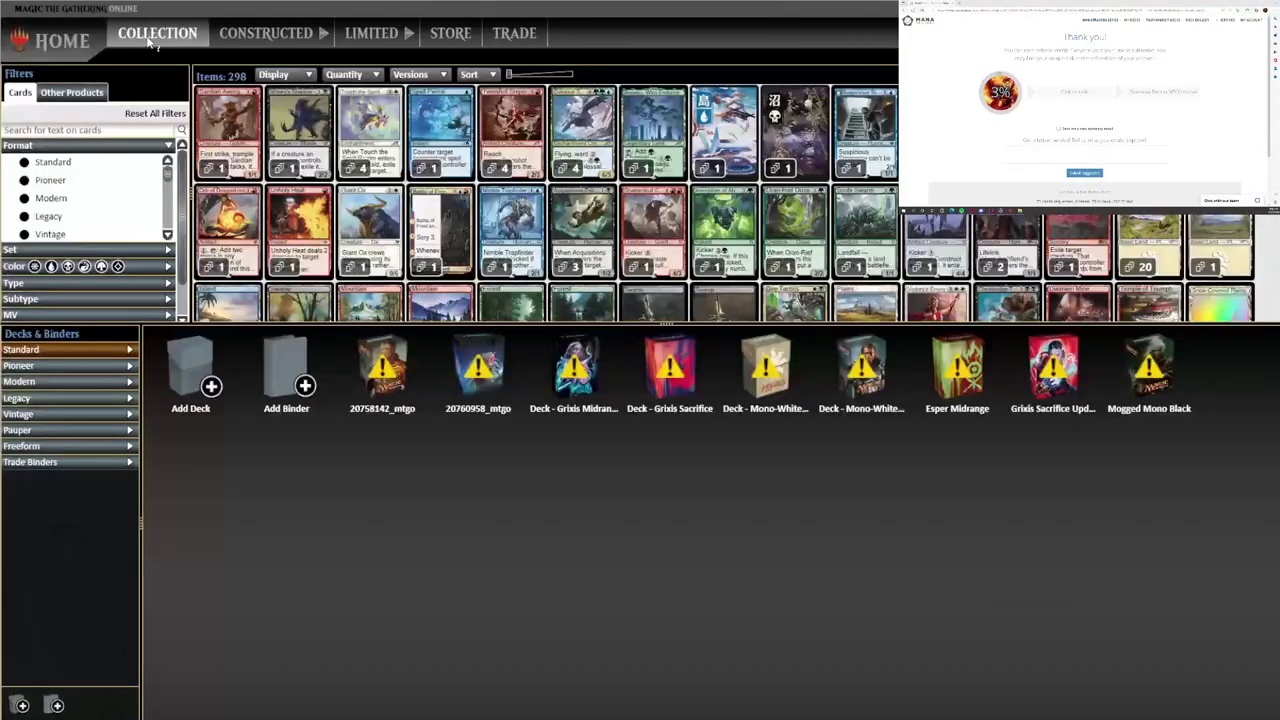
pyautogui.click(193, 410)
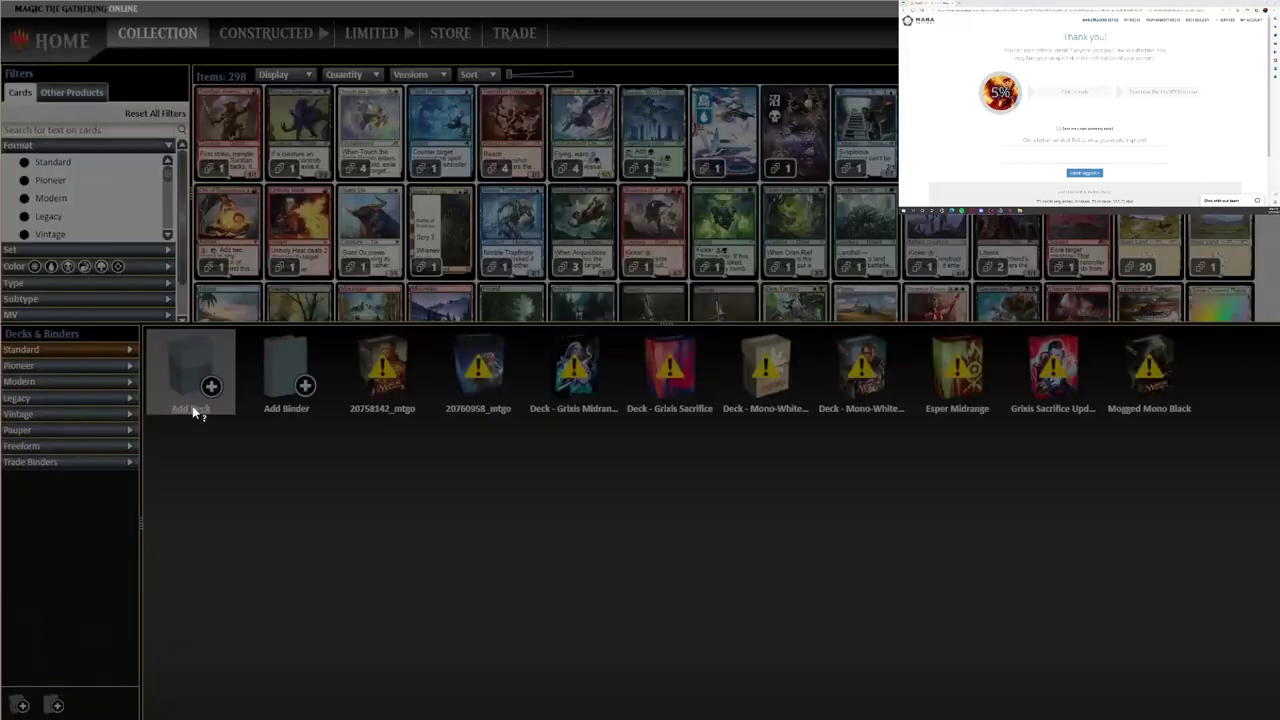
pyautogui.click(548, 362)
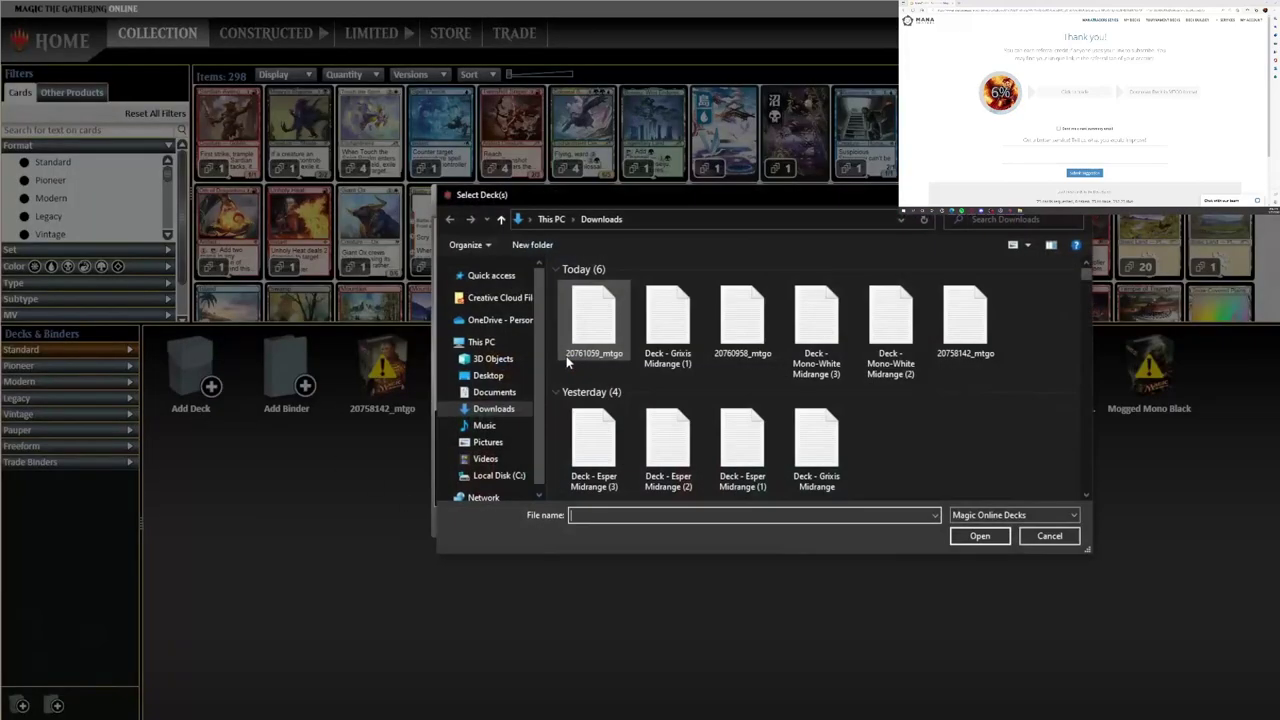
pyautogui.doubleClick(595, 322)
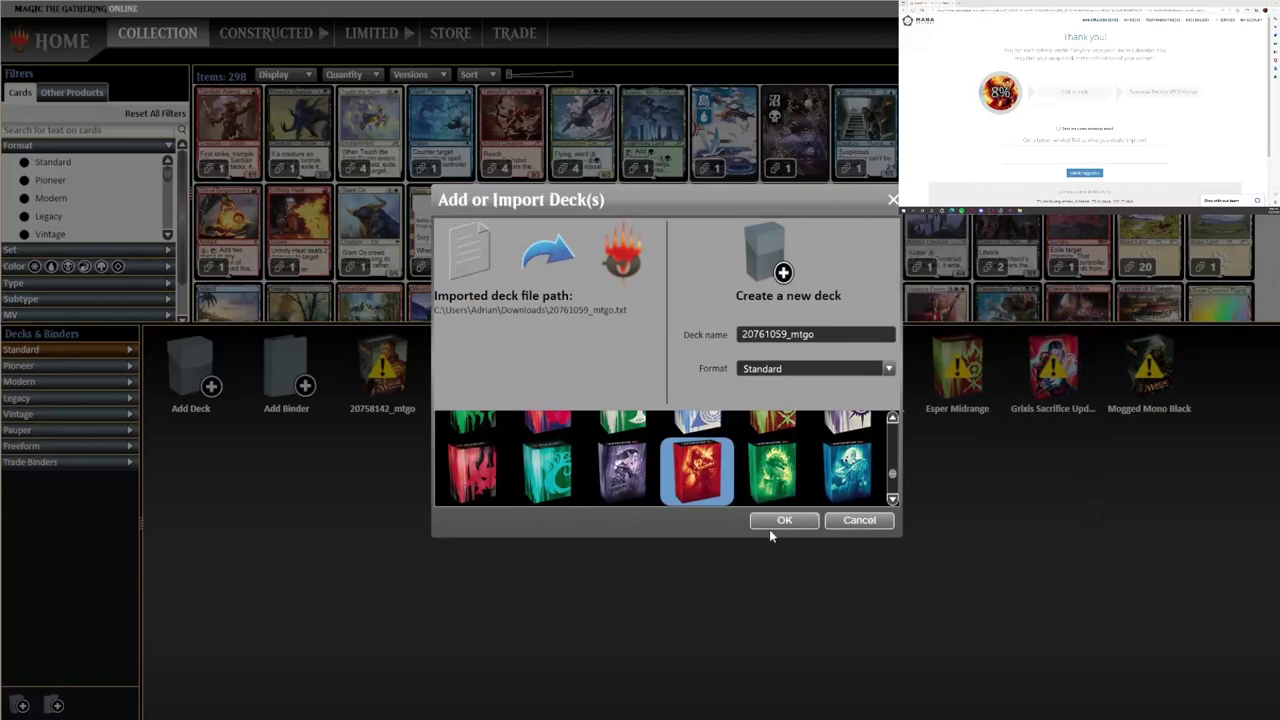
pyautogui.click(781, 522)
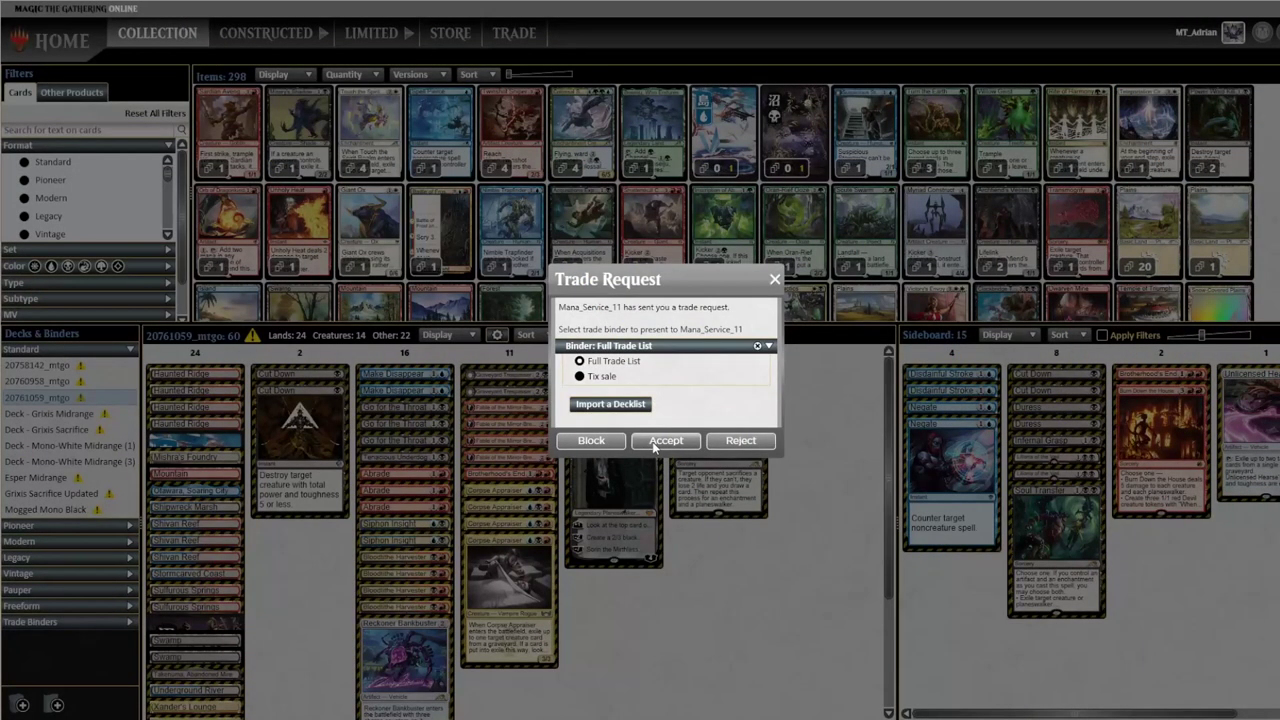
# Step: Accept the trade from Mana_Service_11 with the Full Trade List binder and complete it, taking all offered cards
pyautogui.click(655, 445)
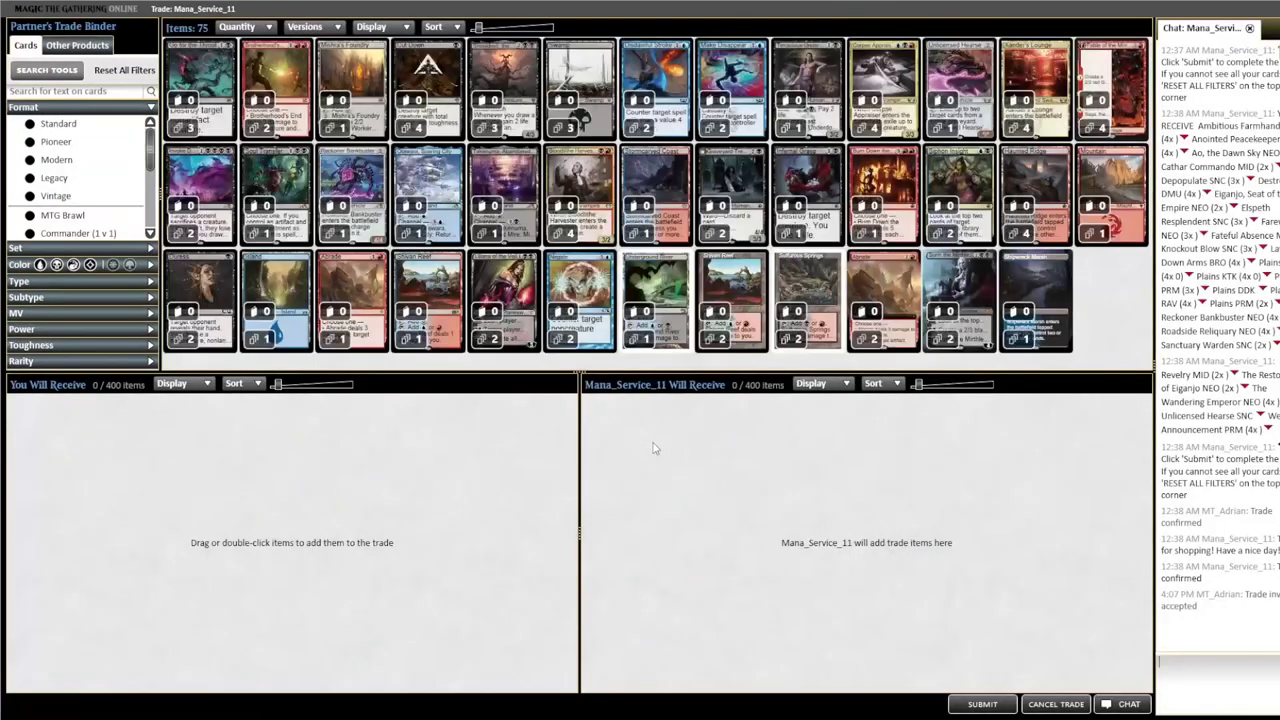
pyautogui.hotkey('ctrl', 'a')
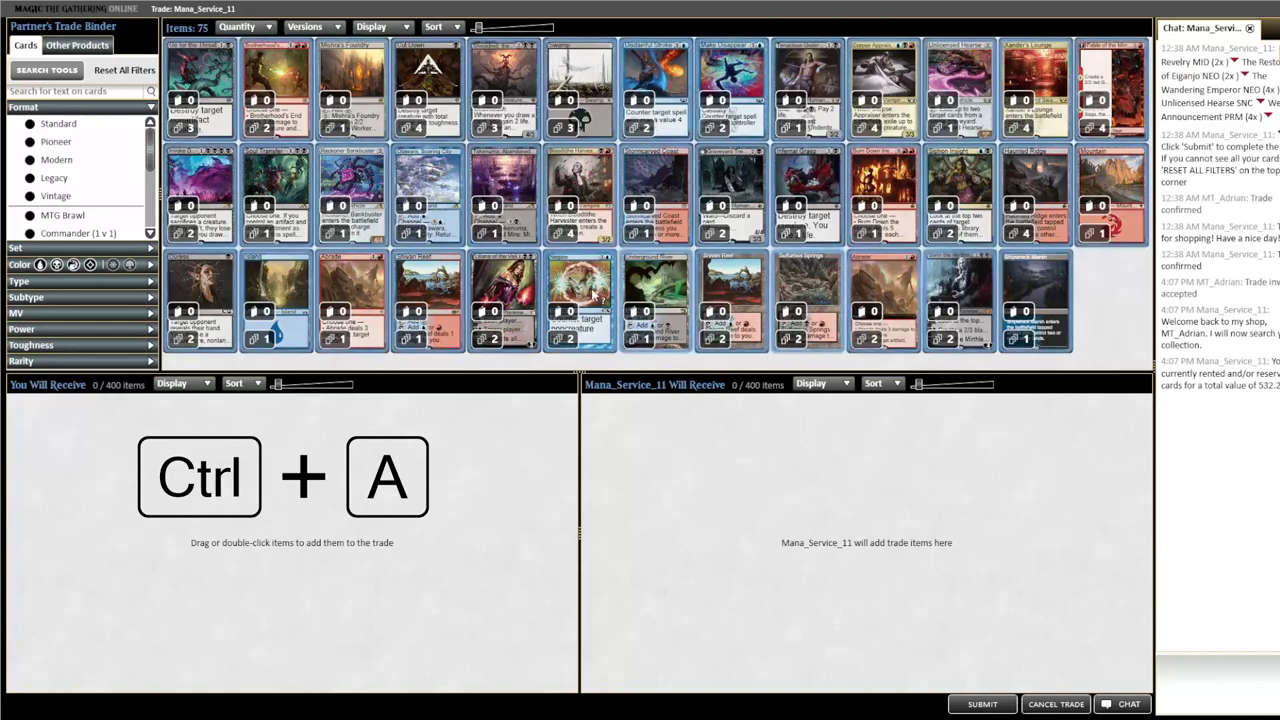
pyautogui.moveTo(598, 300); pyautogui.dragTo(392, 522)
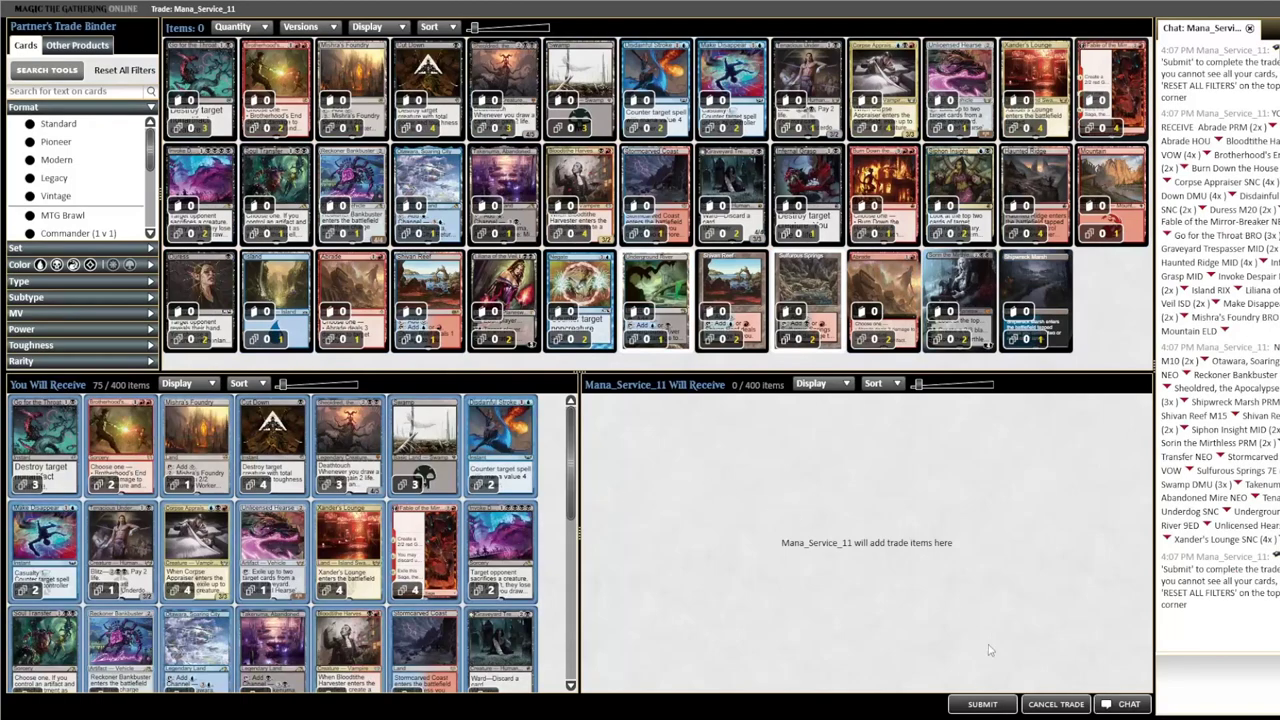
pyautogui.click(982, 704)
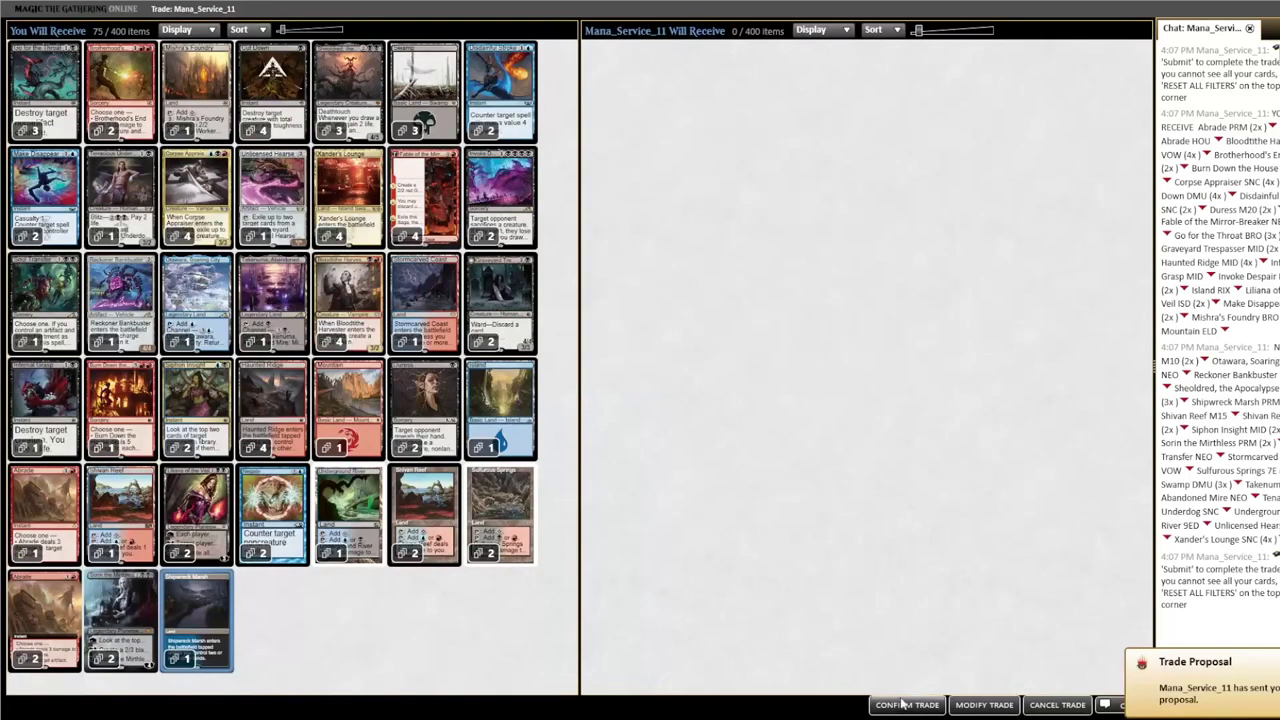
pyautogui.click(903, 704)
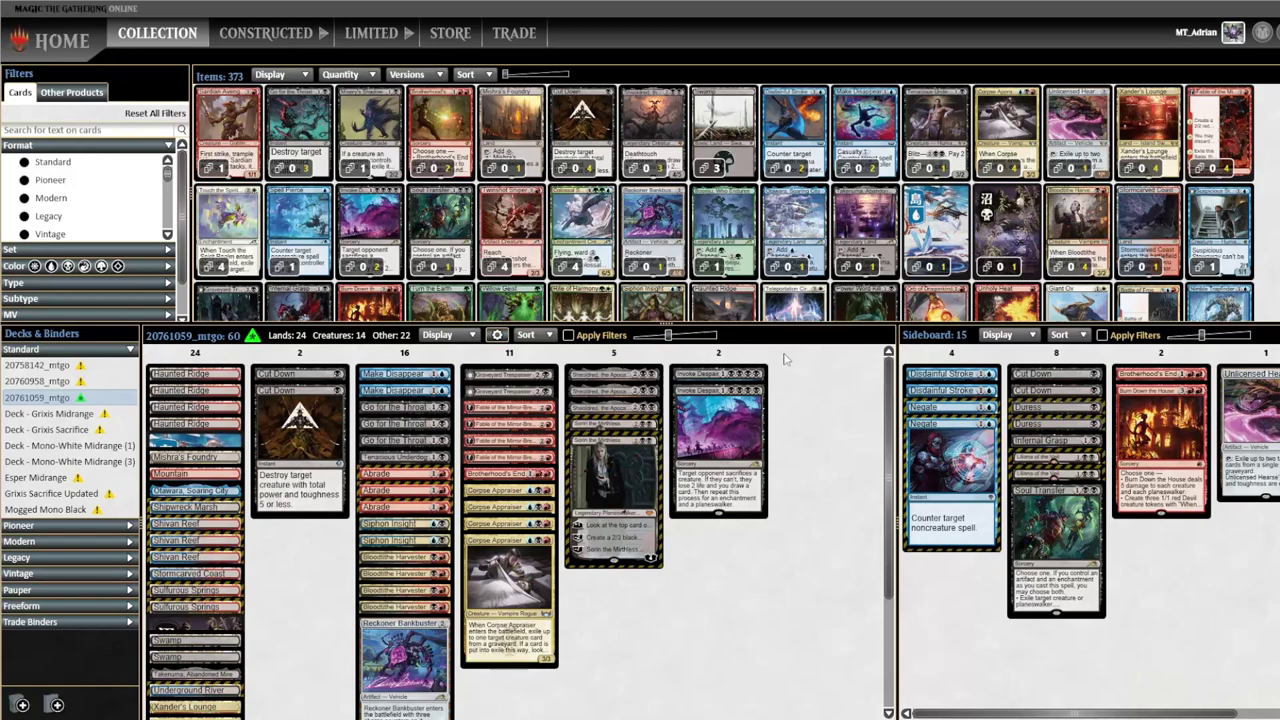
# Step: Return the rented cards by trading with the buddy Mana_Return_2 using the Full Trade List binder, and close the trade chat
pyautogui.click(316, 36)
pyautogui.click(76, 55)
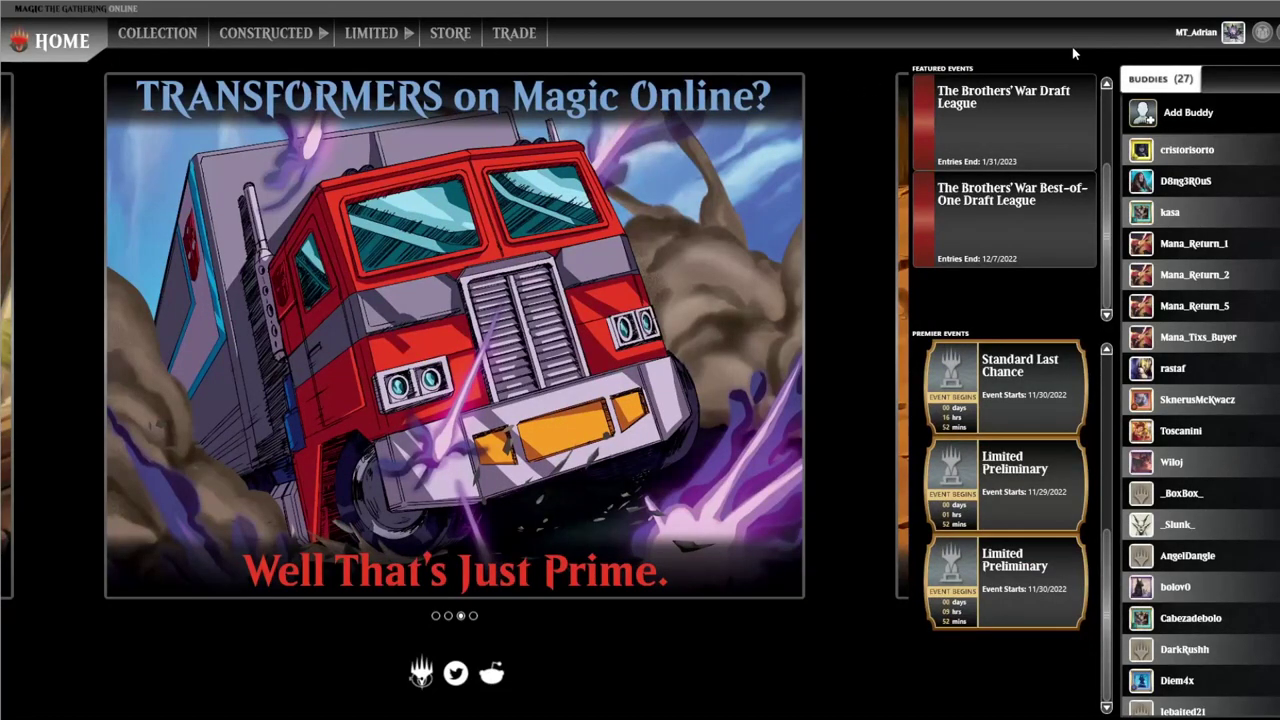
pyautogui.click(1160, 112)
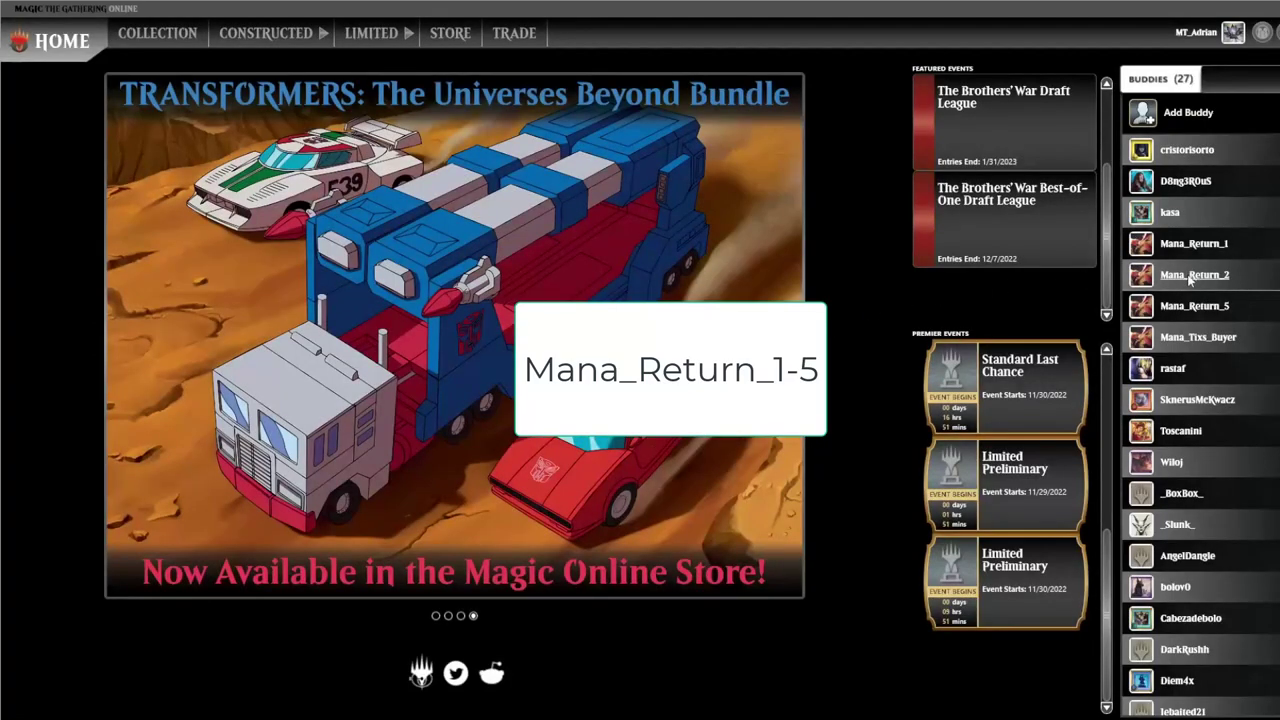
pyautogui.rightClick(1193, 275)
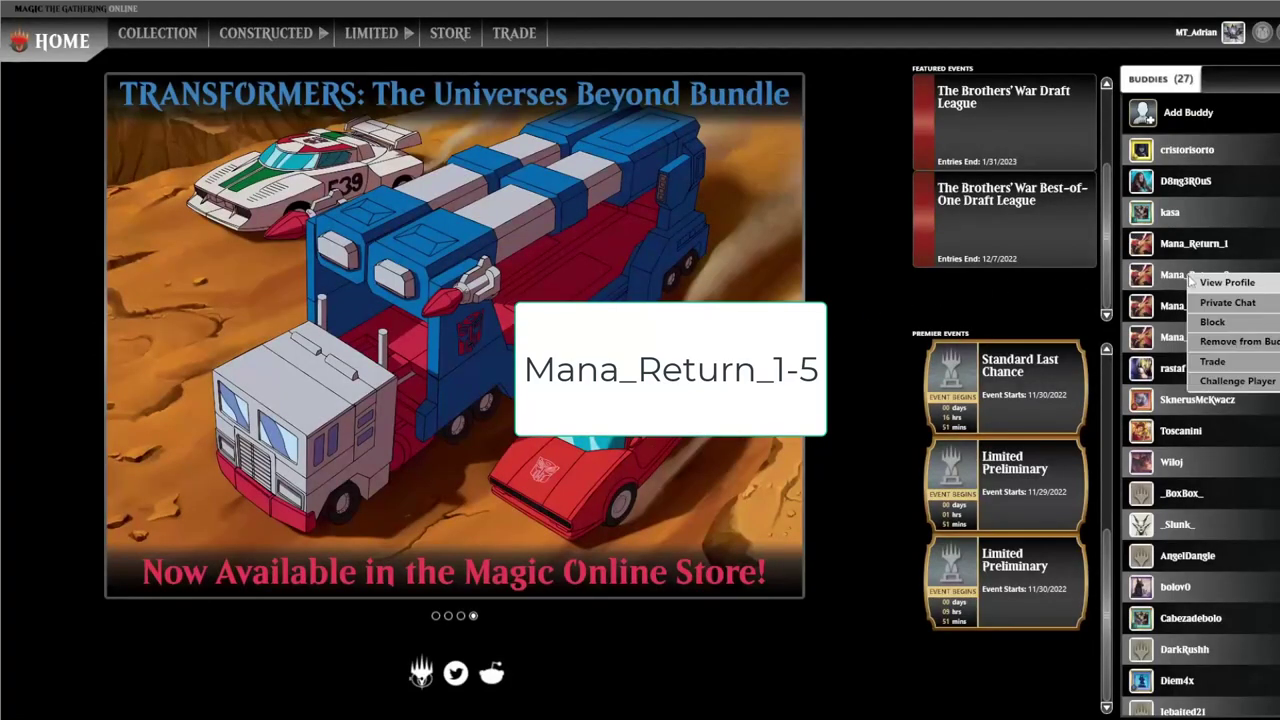
pyautogui.click(1211, 362)
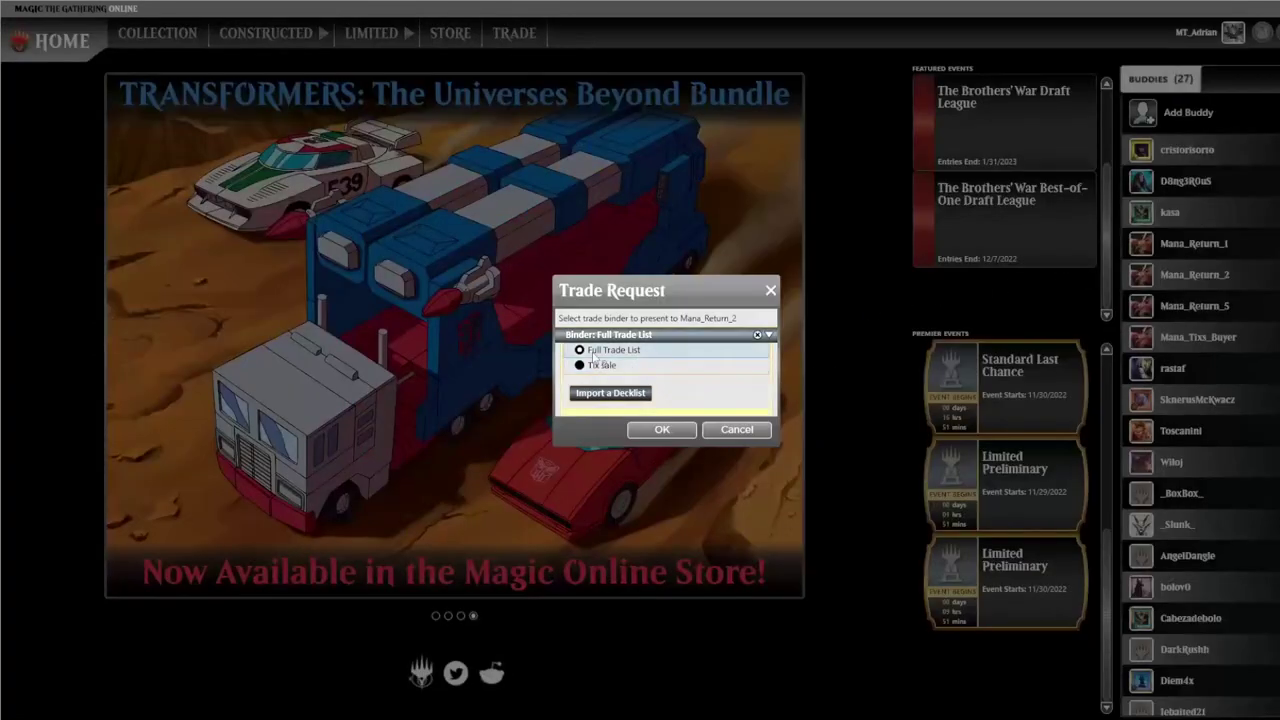
pyautogui.click(662, 430)
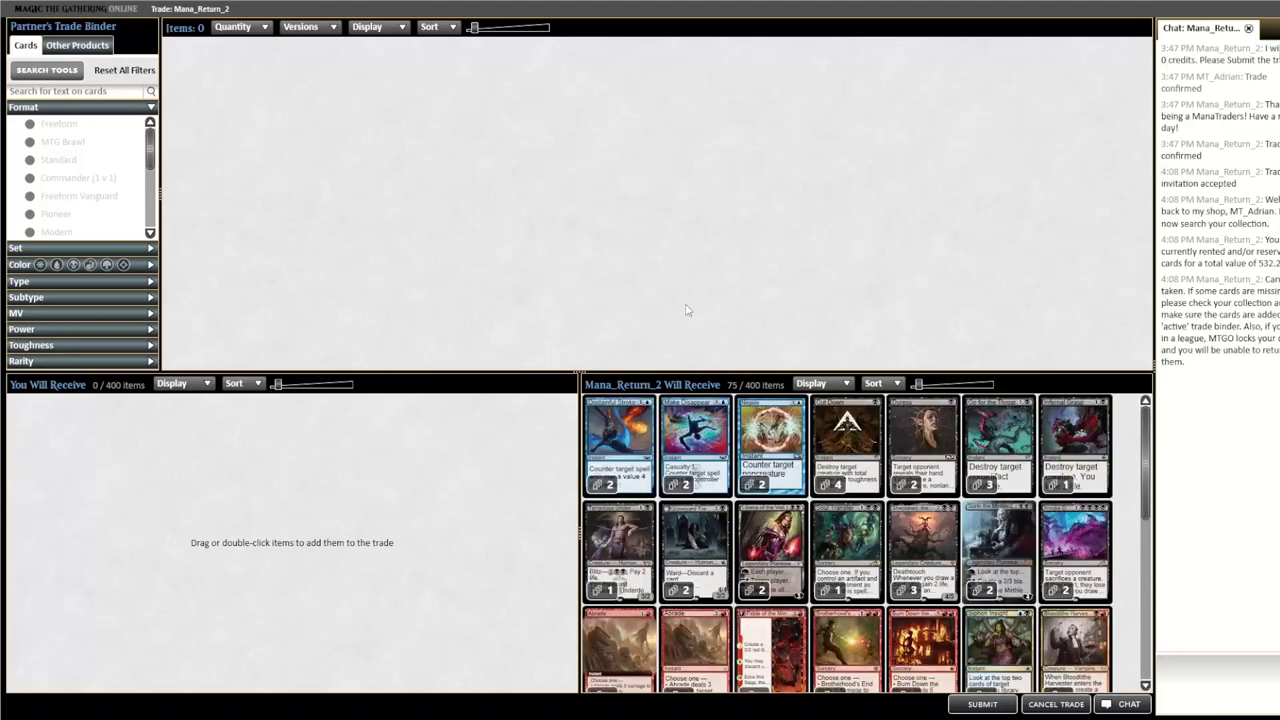
pyautogui.click(981, 705)
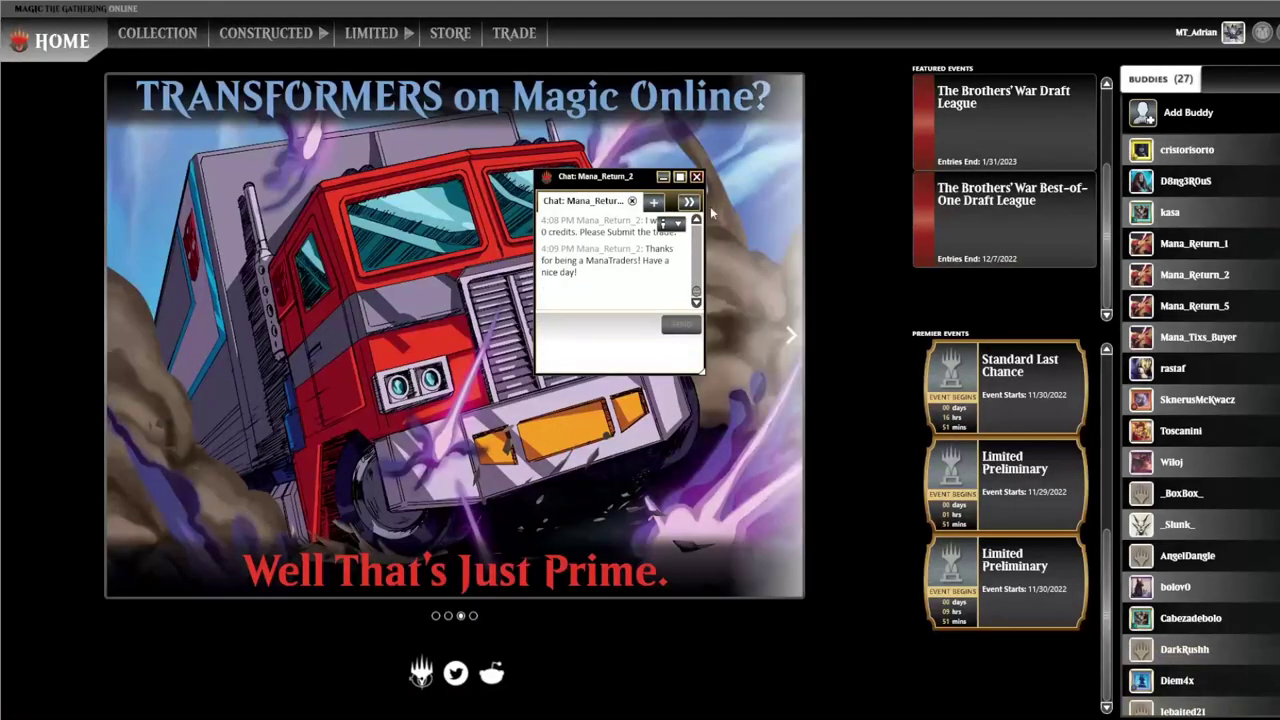
pyautogui.click(697, 178)
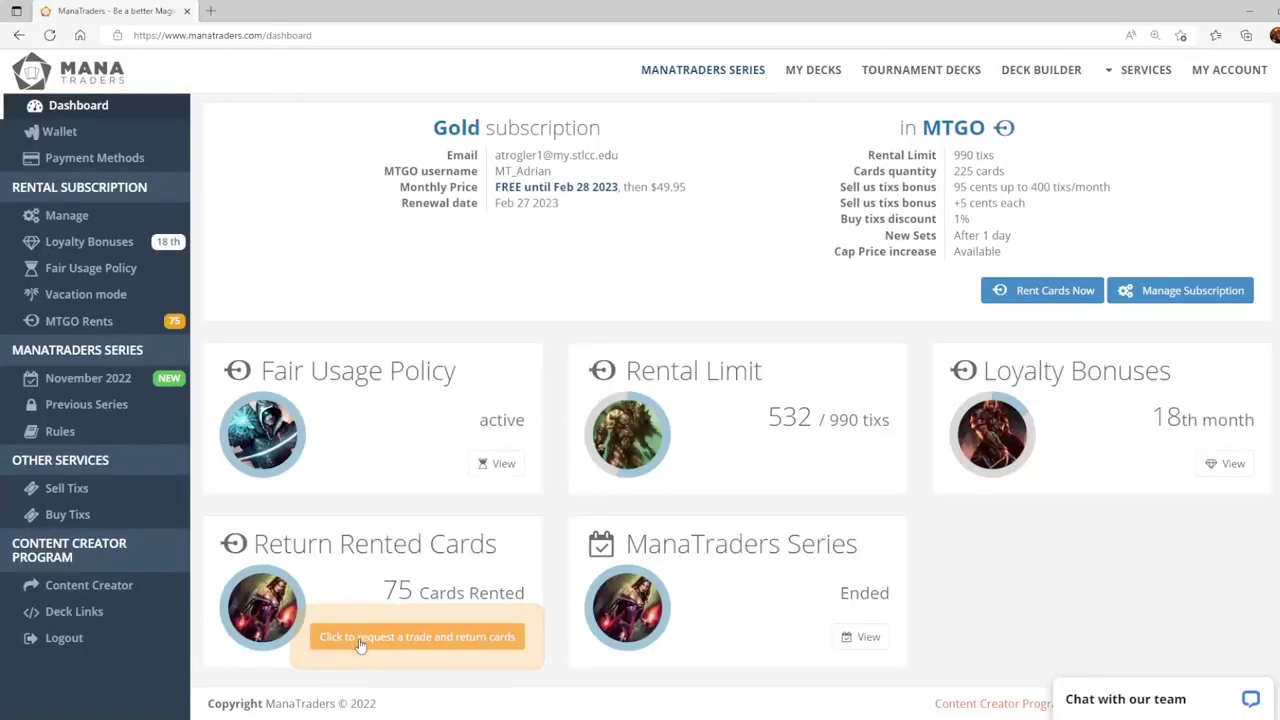
# Step: Request a card return from the ManaTraders dashboard and complete the resulting Mana_Service_48 trade in Magic Online with the Full Trade List
pyautogui.click(360, 641)
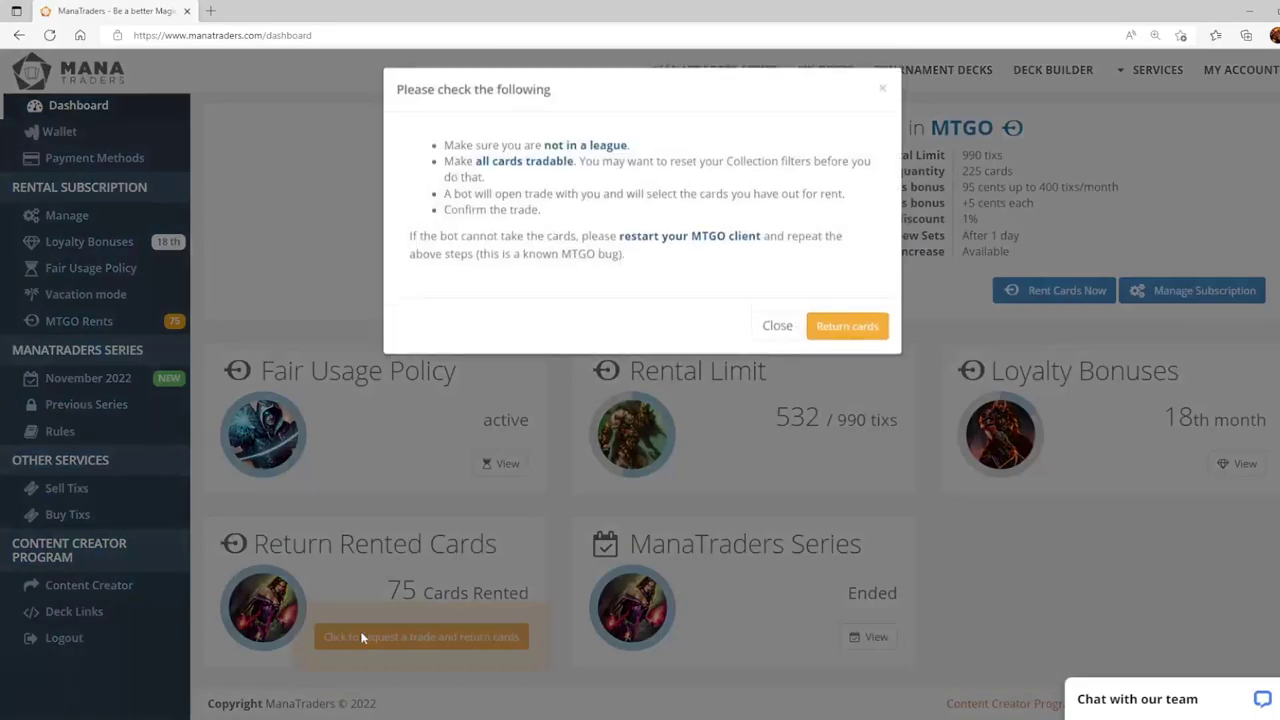
pyautogui.click(817, 331)
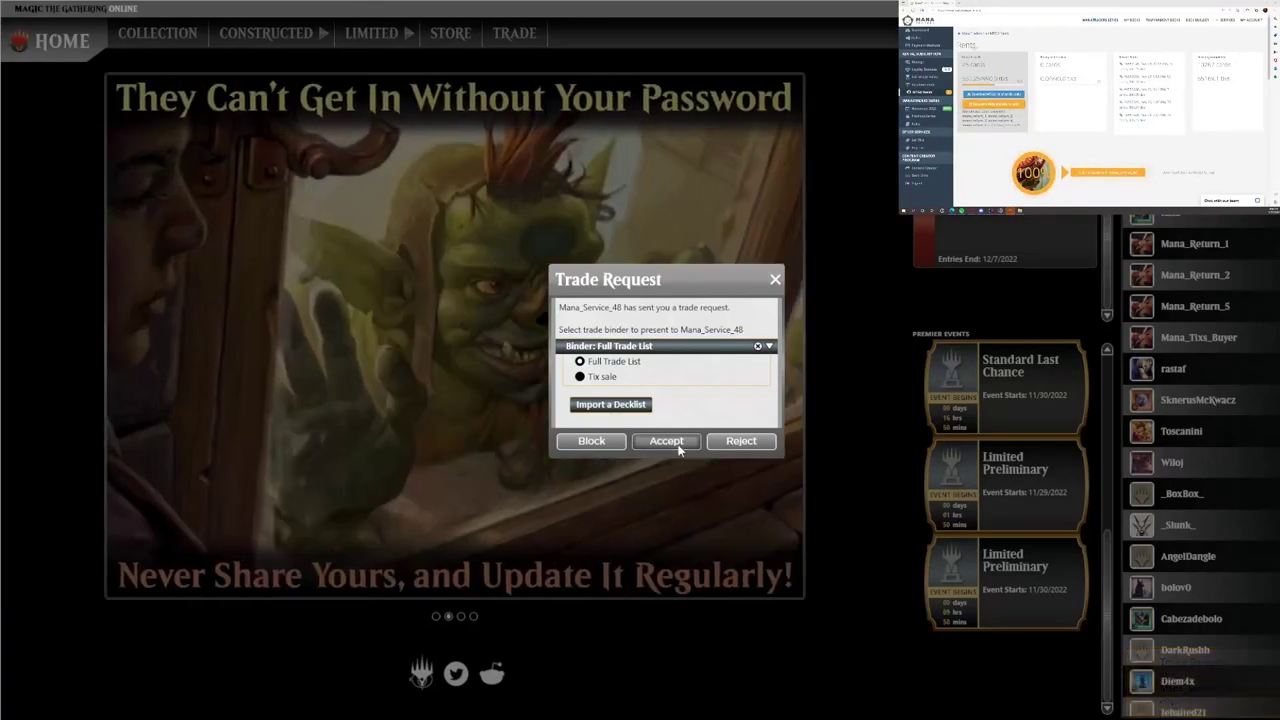
pyautogui.click(666, 441)
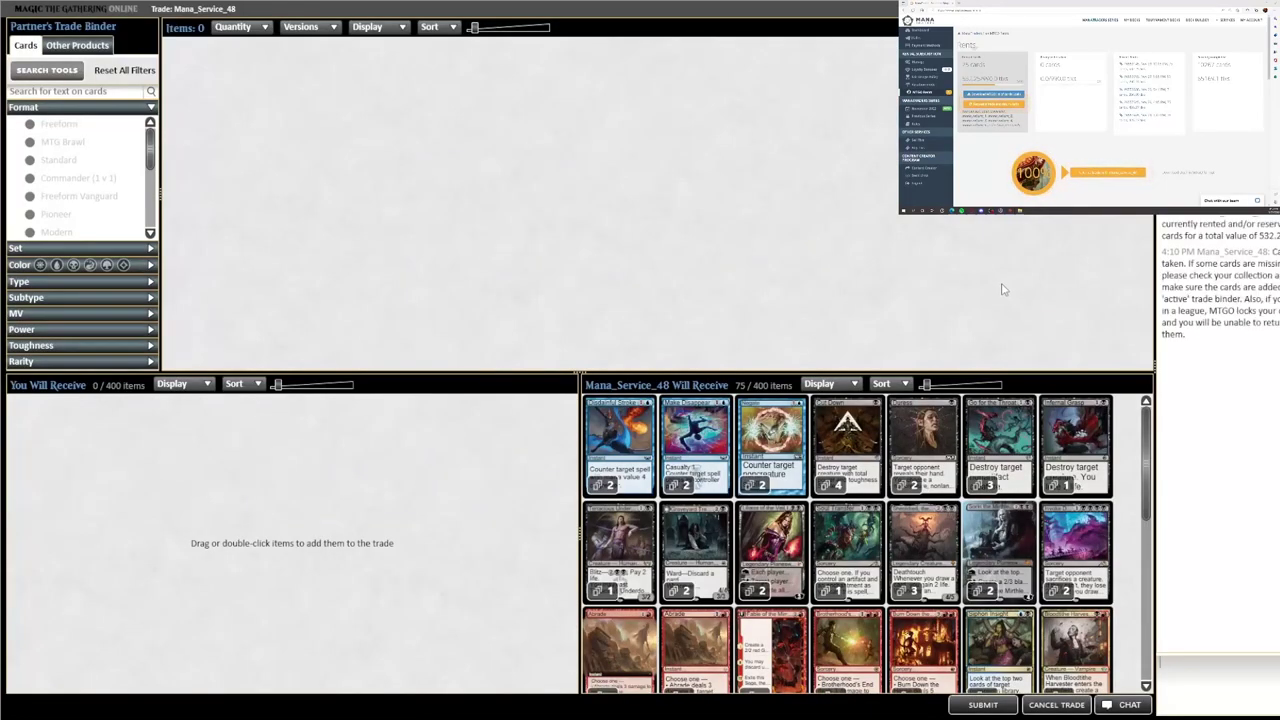
pyautogui.click(983, 704)
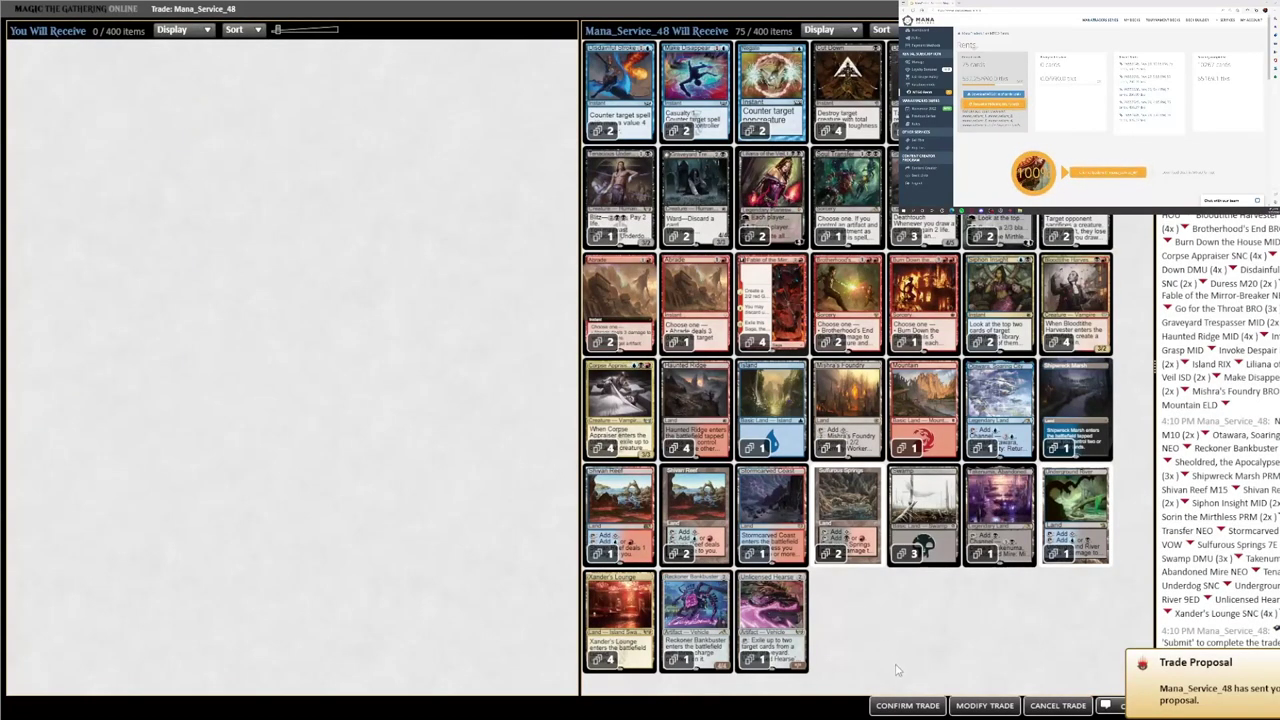
pyautogui.click(898, 706)
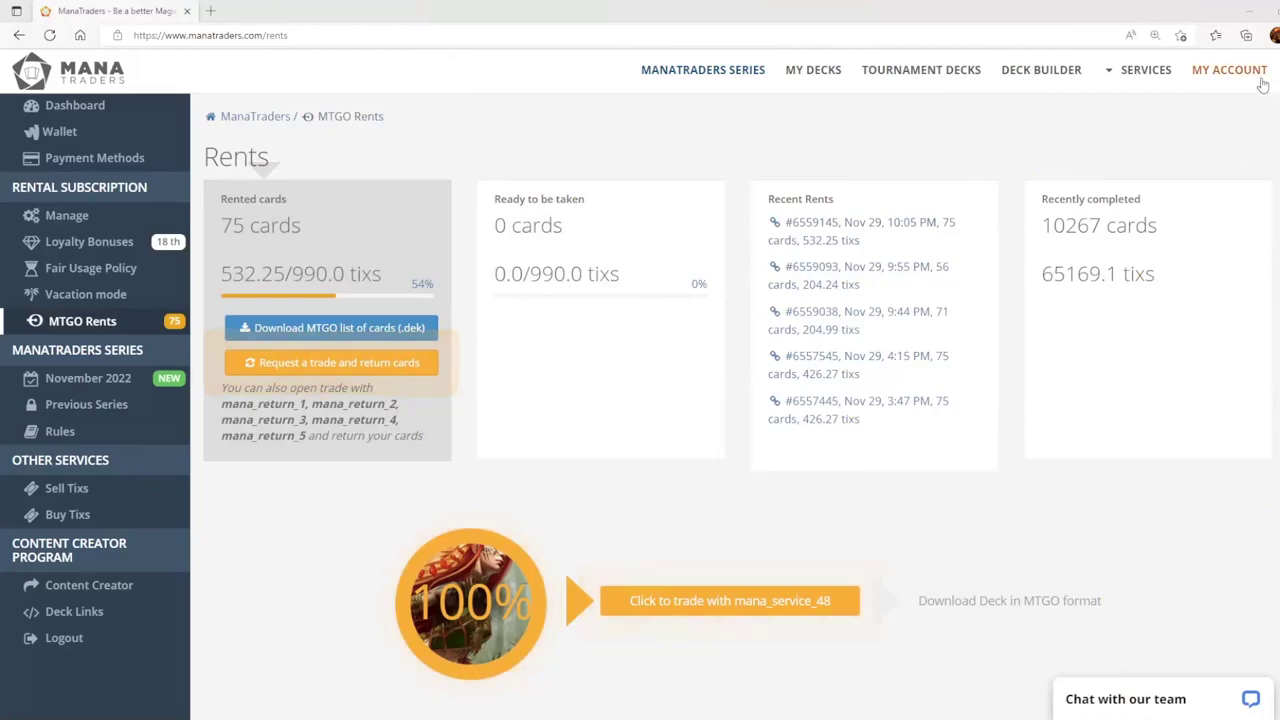
# Step: Check the rented cards on the ManaTraders MTGO Rents page and go back to the account dashboard
pyautogui.click(171, 320)
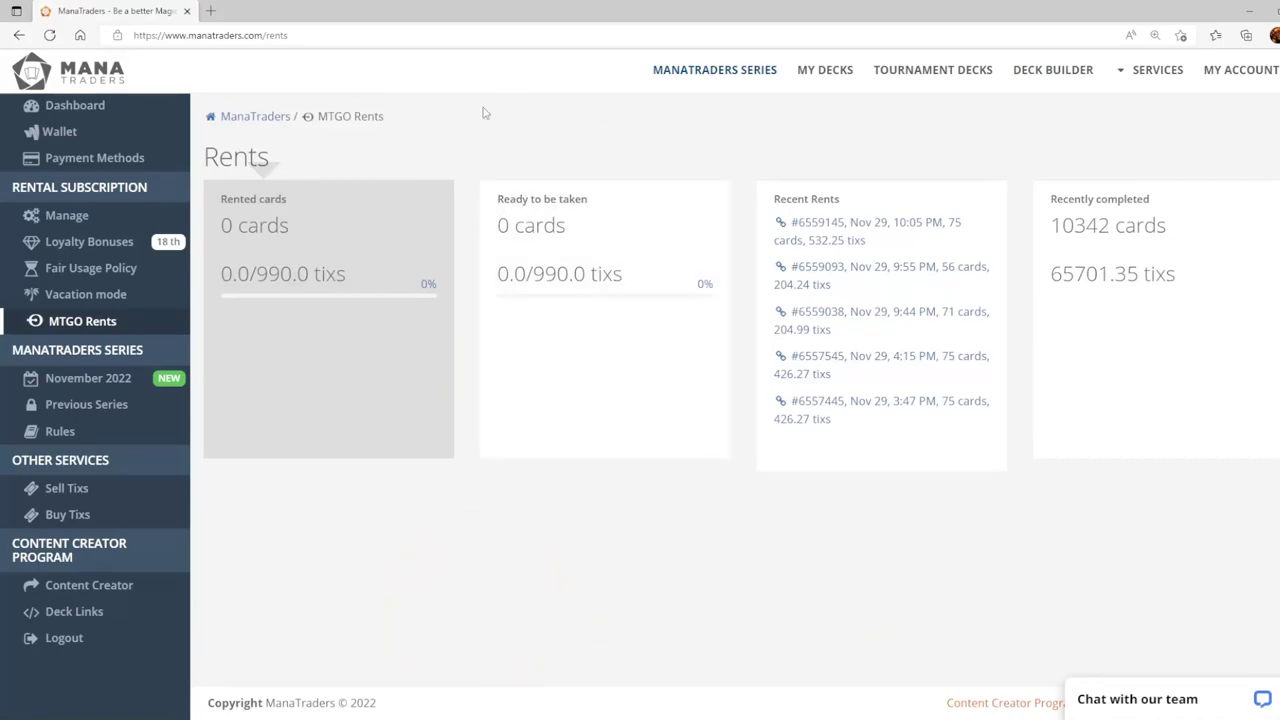
pyautogui.click(1240, 70)
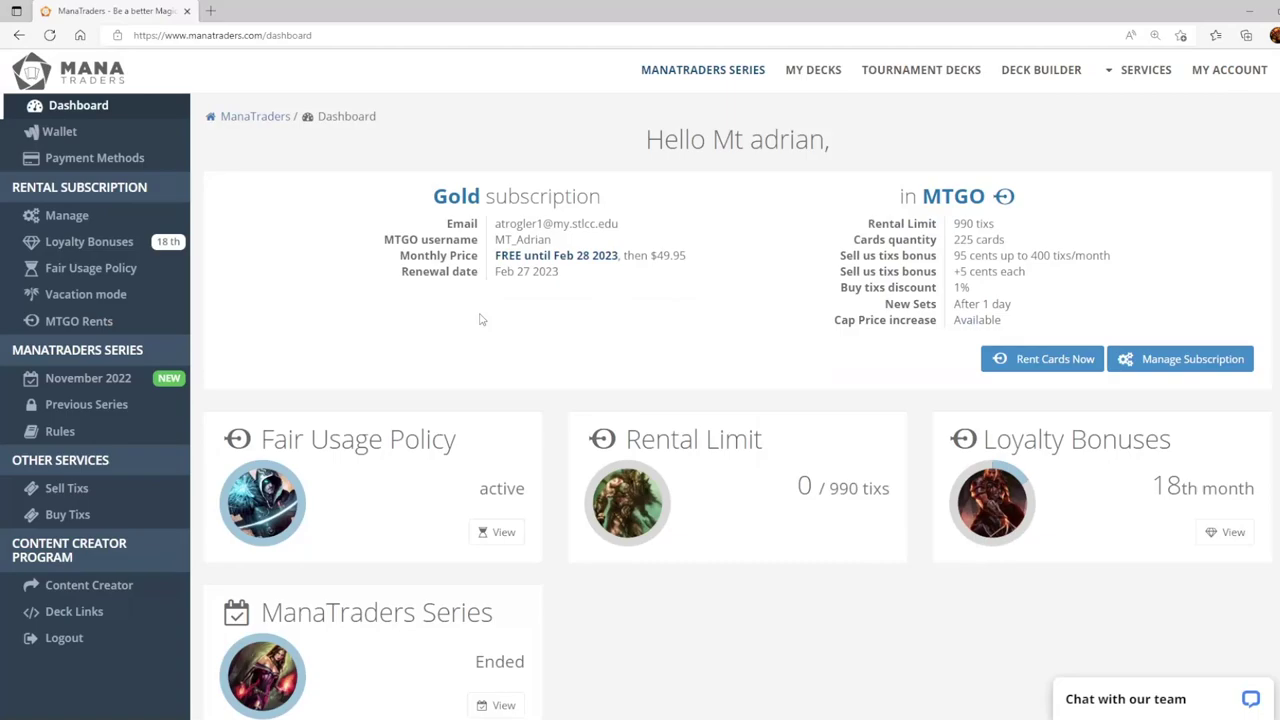